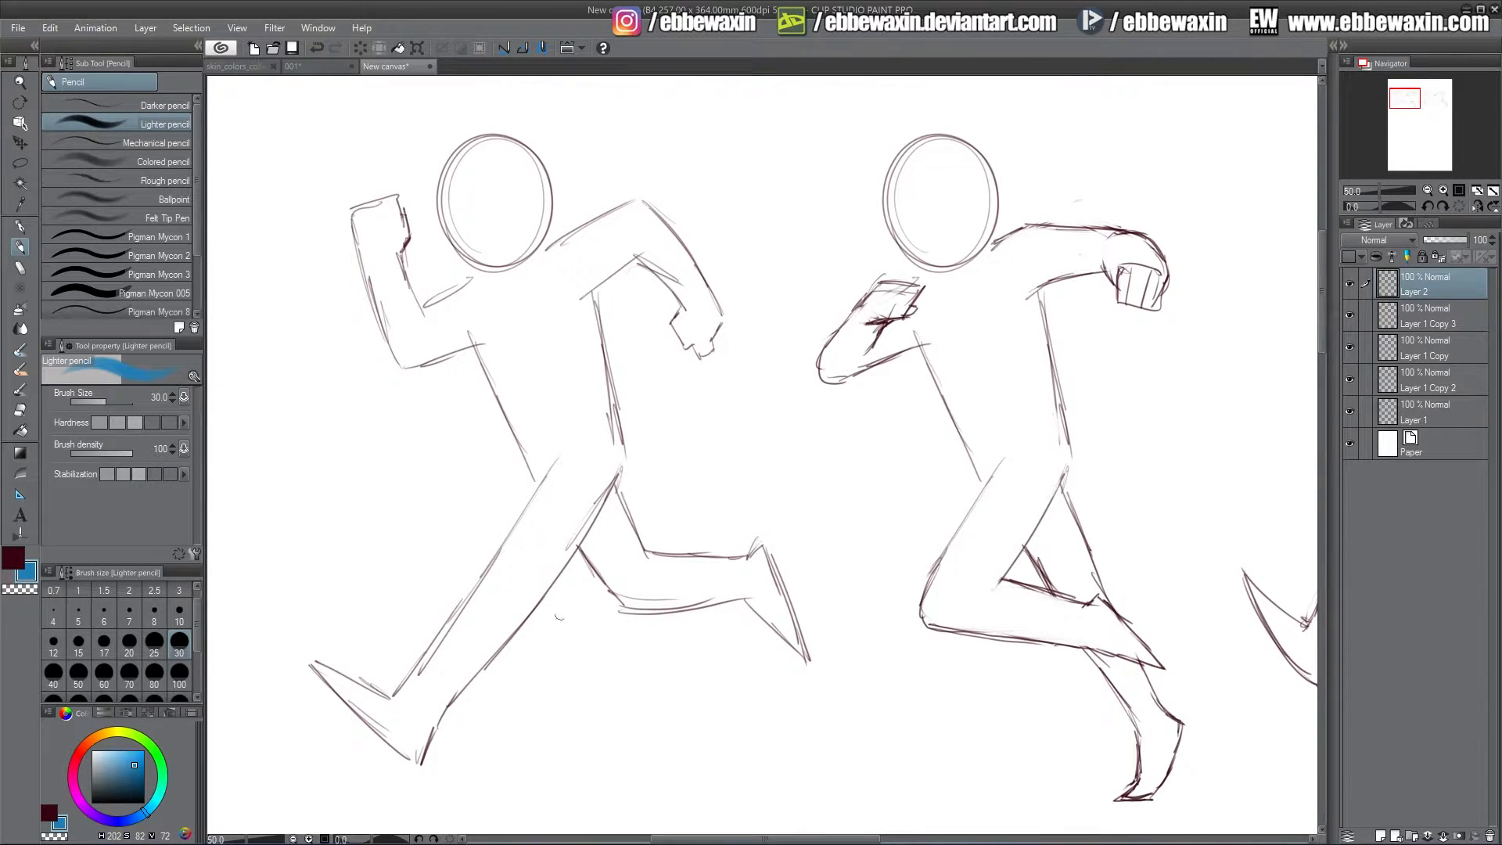
# Mark the first running figure's limbs in blue, with arrows along both legs and angled lines following both arms' bends
pyautogui.moveTo(578, 573)
pyautogui.mouseDown()
pyautogui.moveTo(486, 694)
pyautogui.moveTo(513, 682)
pyautogui.mouseUp()
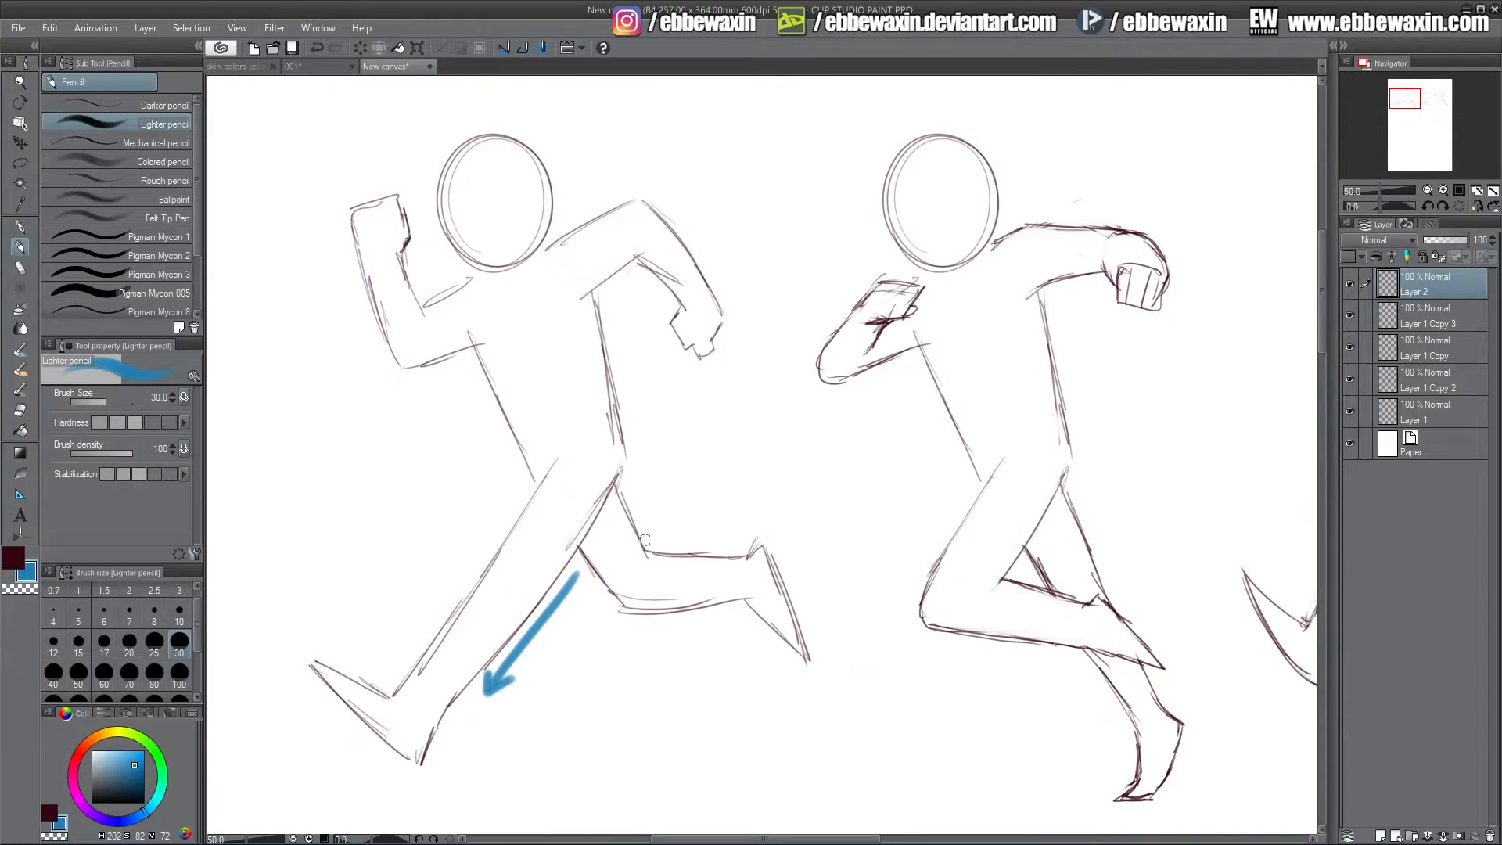
pyautogui.moveTo(645, 502)
pyautogui.mouseDown()
pyautogui.moveTo(647, 535)
pyautogui.moveTo(699, 534)
pyautogui.mouseUp()
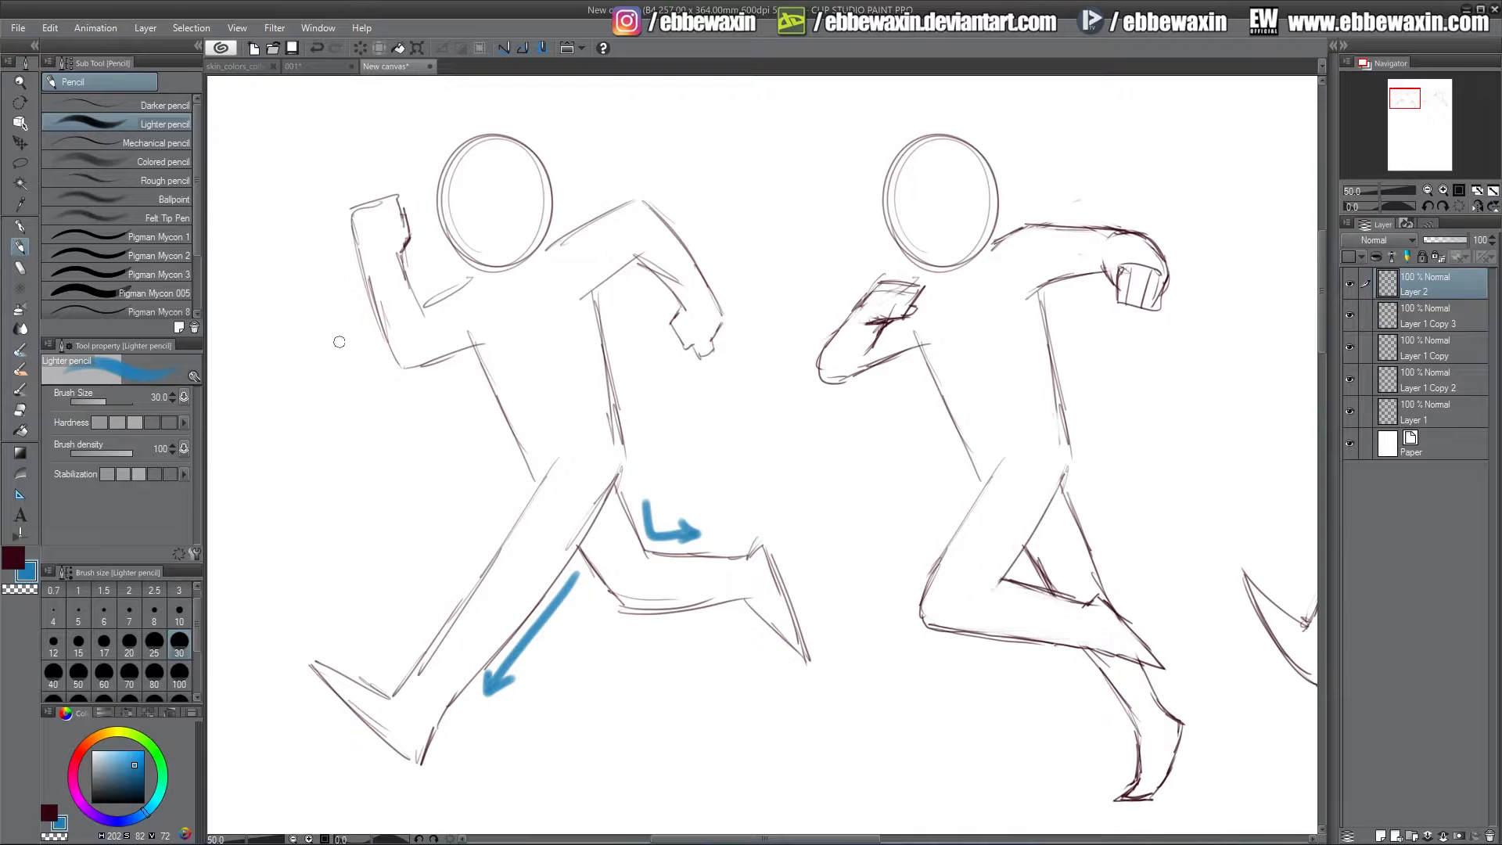
pyautogui.moveTo(462, 377)
pyautogui.mouseDown()
pyautogui.moveTo(375, 398)
pyautogui.moveTo(329, 261)
pyautogui.mouseUp()
pyautogui.moveTo(616, 313)
pyautogui.mouseDown()
pyautogui.moveTo(647, 287)
pyautogui.moveTo(667, 317)
pyautogui.mouseUp()
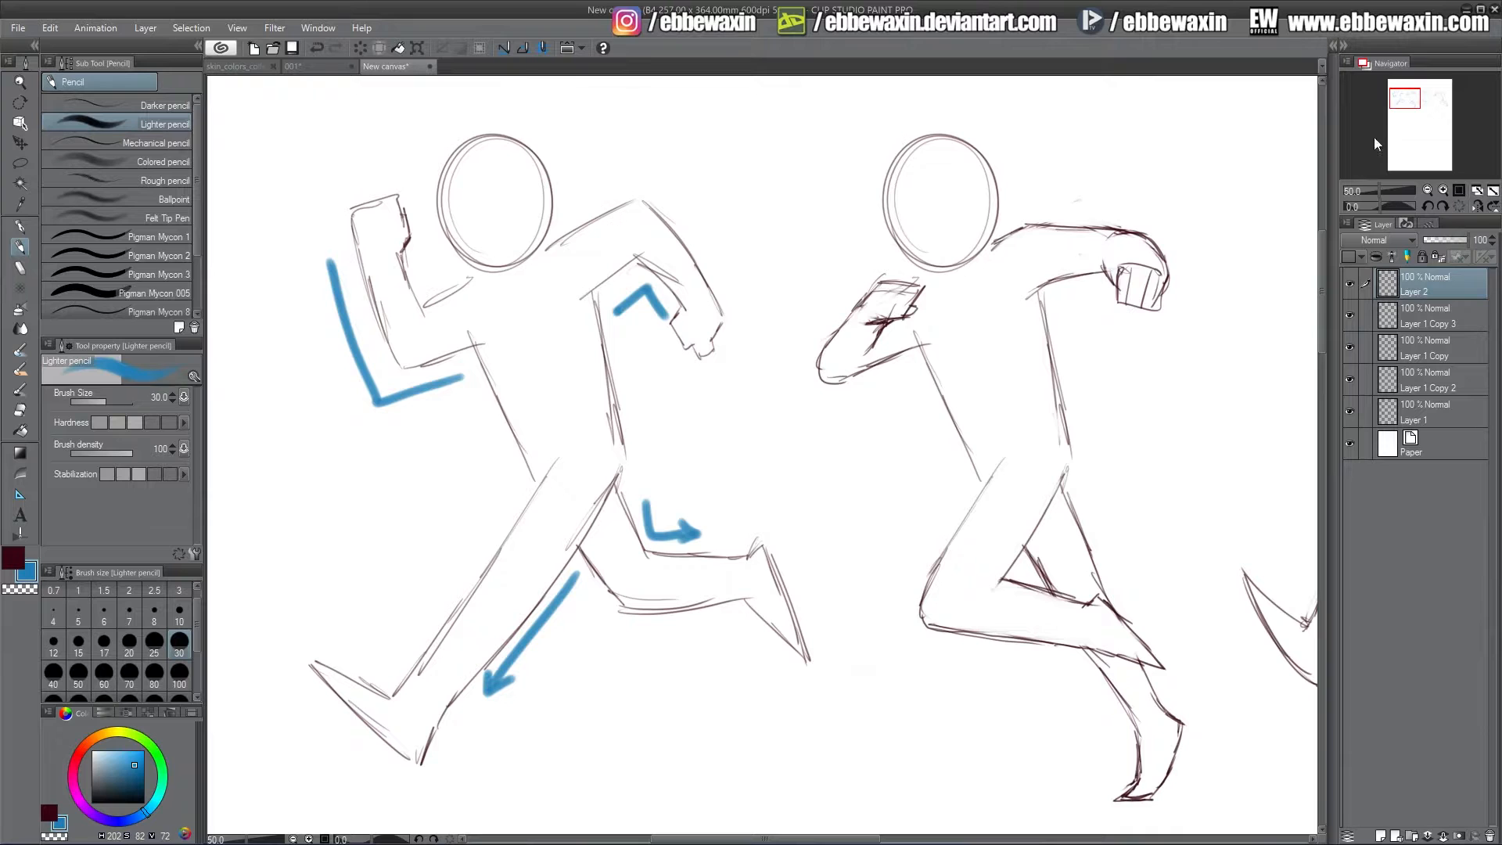
# Set the pencil brush size to 20 and handwrite the label "middle" above the first figure's head
pyautogui.moveTo(1402, 99); pyautogui.dragTo(1402, 98)
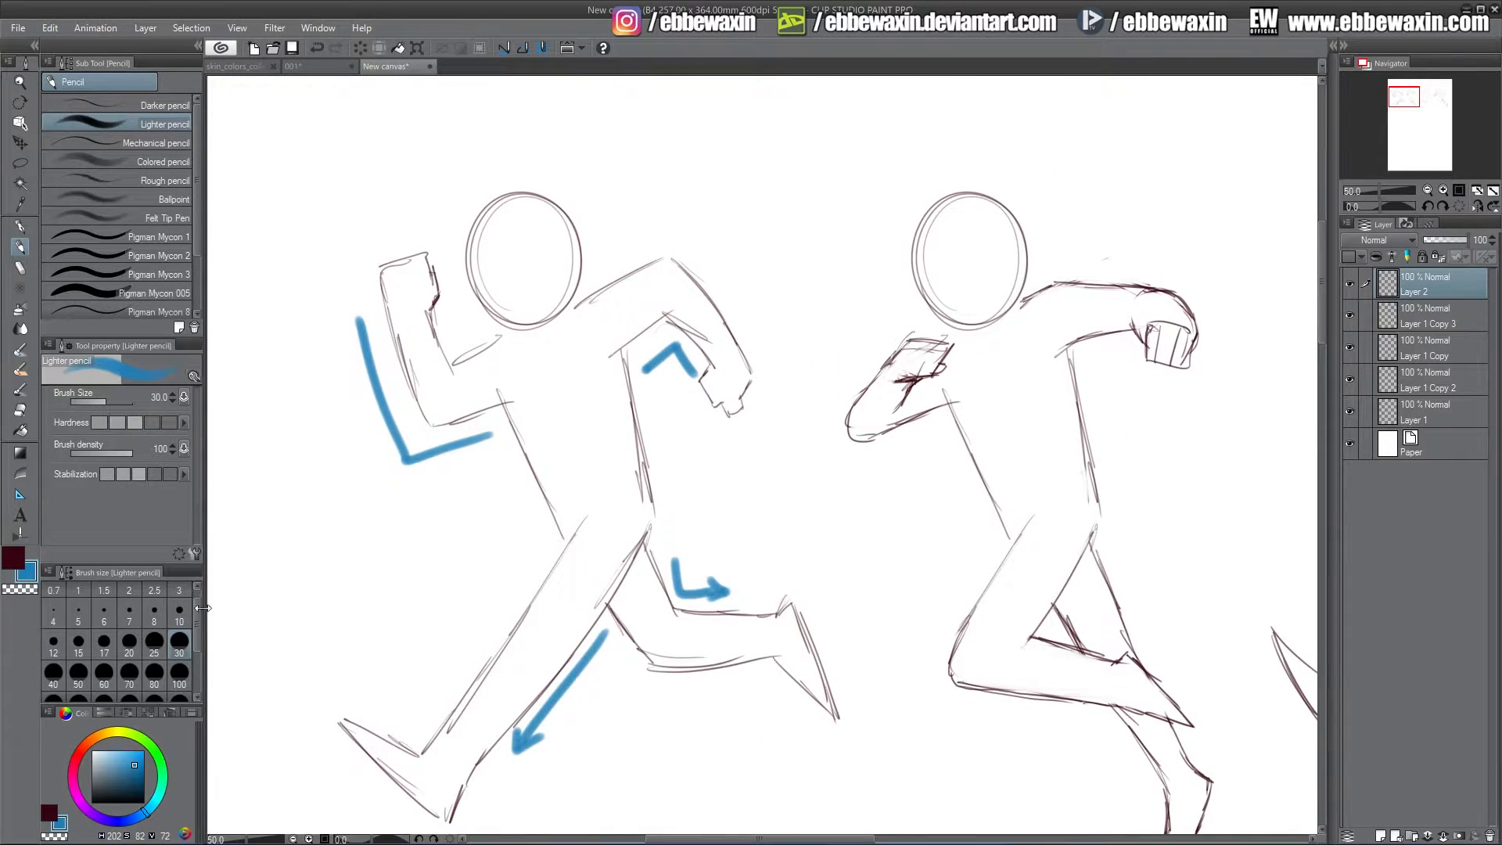
pyautogui.click(129, 642)
pyautogui.moveTo(455, 172); pyautogui.dragTo(480, 166)
pyautogui.moveTo(485, 157); pyautogui.dragTo(553, 153)
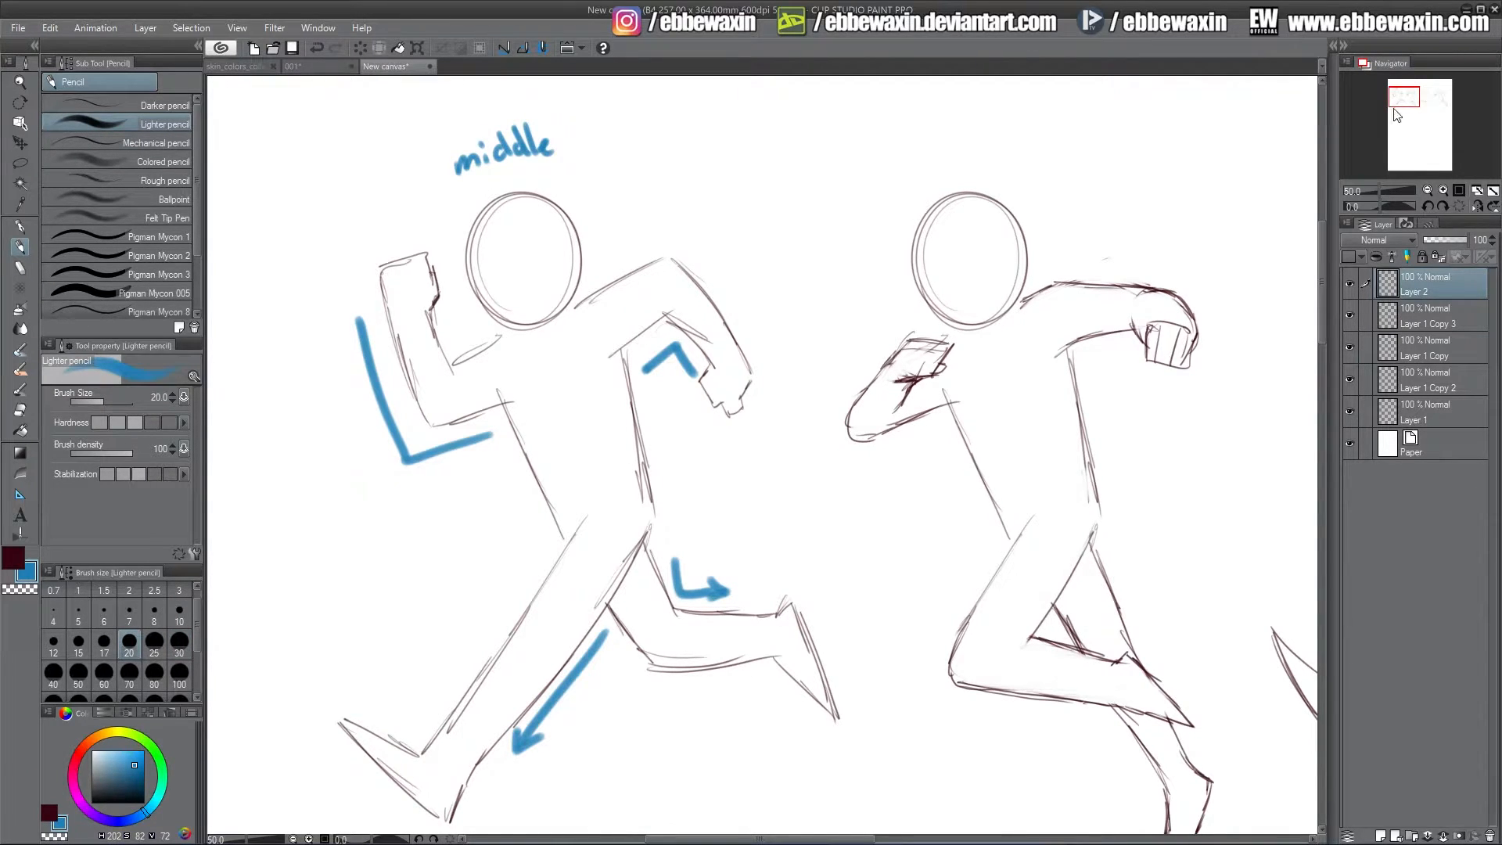
# Handwrite the label "confused" in blue above the second figure's head
pyautogui.moveTo(1402, 107); pyautogui.dragTo(1407, 105)
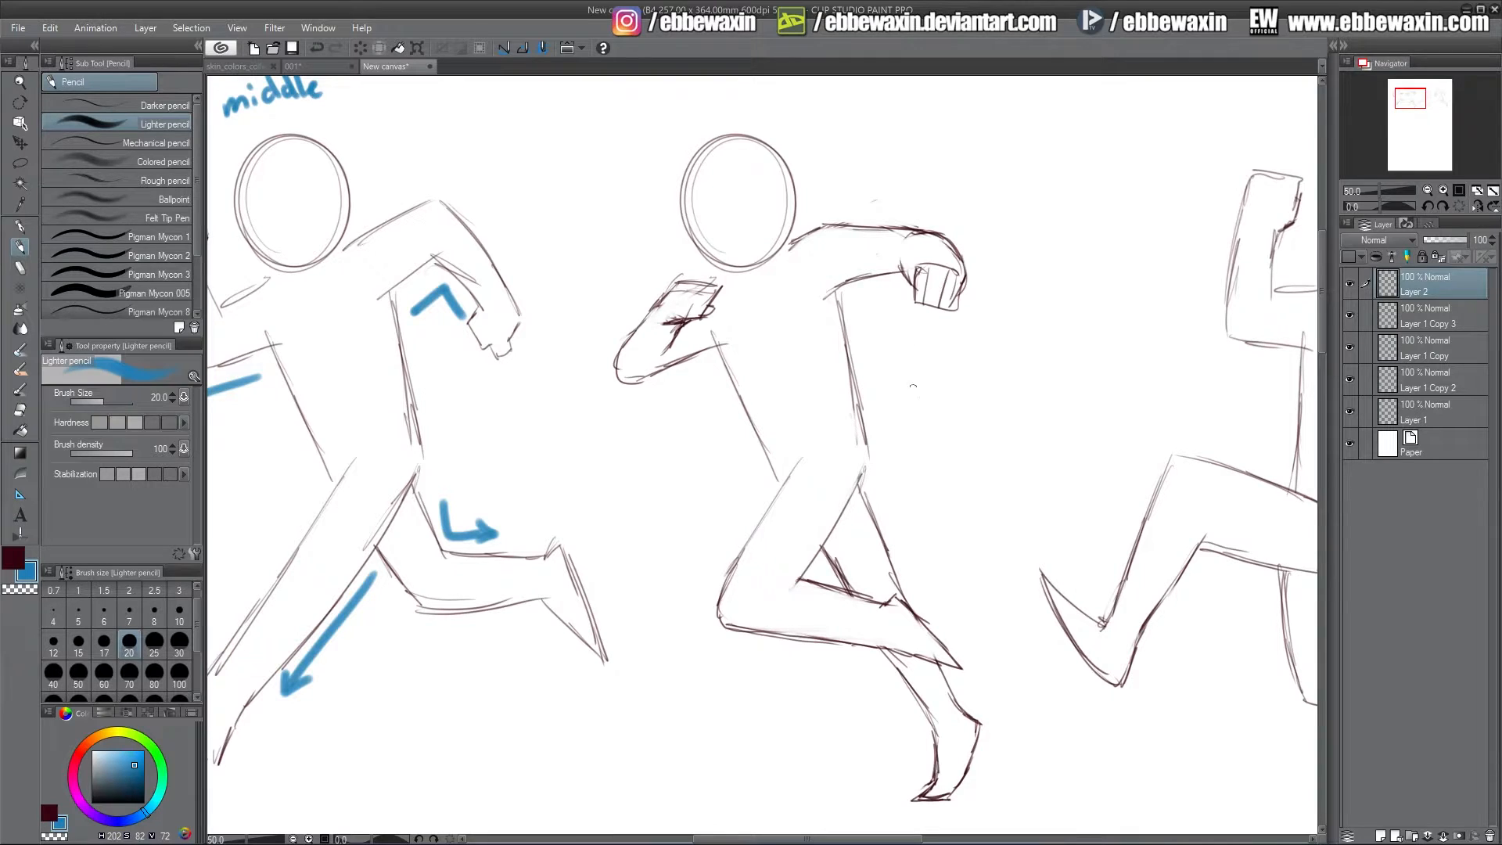
pyautogui.click(1411, 98)
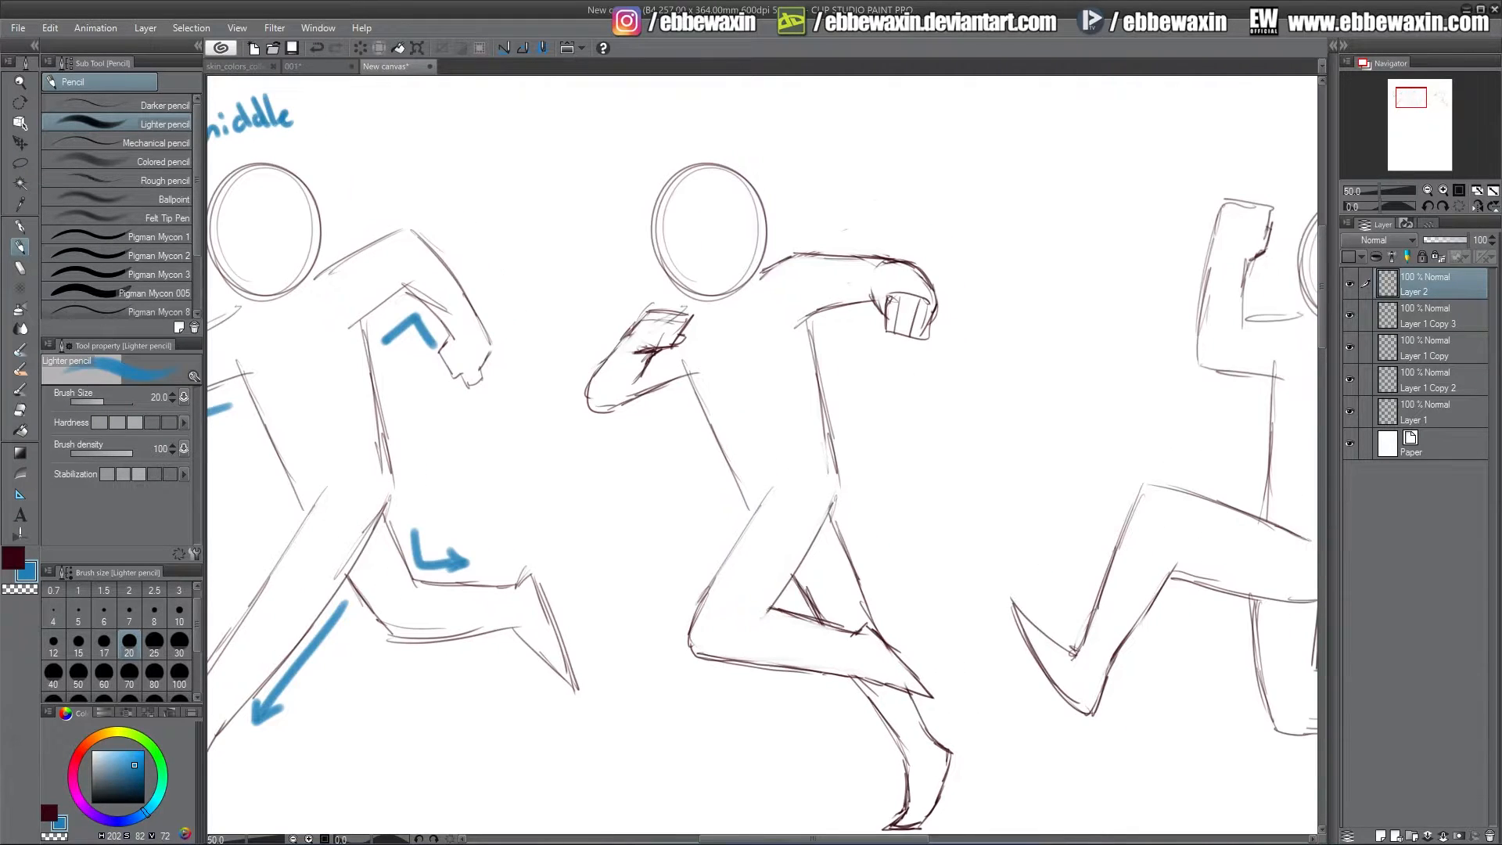
pyautogui.moveTo(623, 125)
pyautogui.mouseDown()
pyautogui.moveTo(623, 144)
pyautogui.moveTo(637, 126)
pyautogui.moveTo(672, 138)
pyautogui.mouseUp()
pyautogui.moveTo(669, 122); pyautogui.dragTo(702, 129)
pyautogui.moveTo(714, 117)
pyautogui.mouseDown()
pyautogui.moveTo(707, 134)
pyautogui.moveTo(733, 119)
pyautogui.mouseUp()
pyautogui.moveTo(747, 117); pyautogui.dragTo(759, 124)
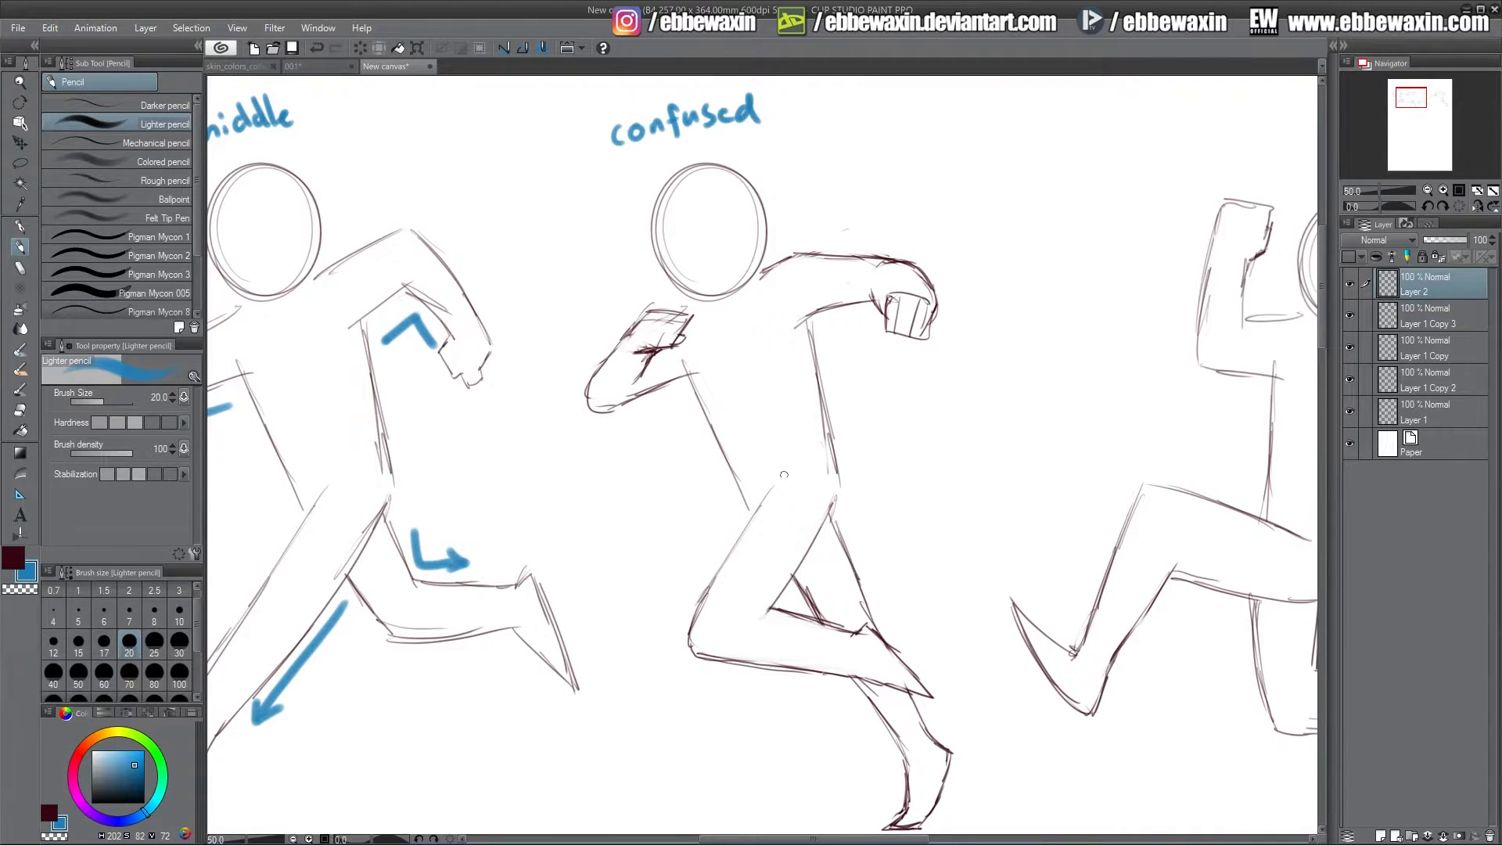
# Draw blue guide lines along the outer contours of both legs and both bent arms of the confused figure
pyautogui.moveTo(697, 559)
pyautogui.mouseDown()
pyautogui.moveTo(648, 671)
pyautogui.moveTo(749, 698)
pyautogui.mouseUp()
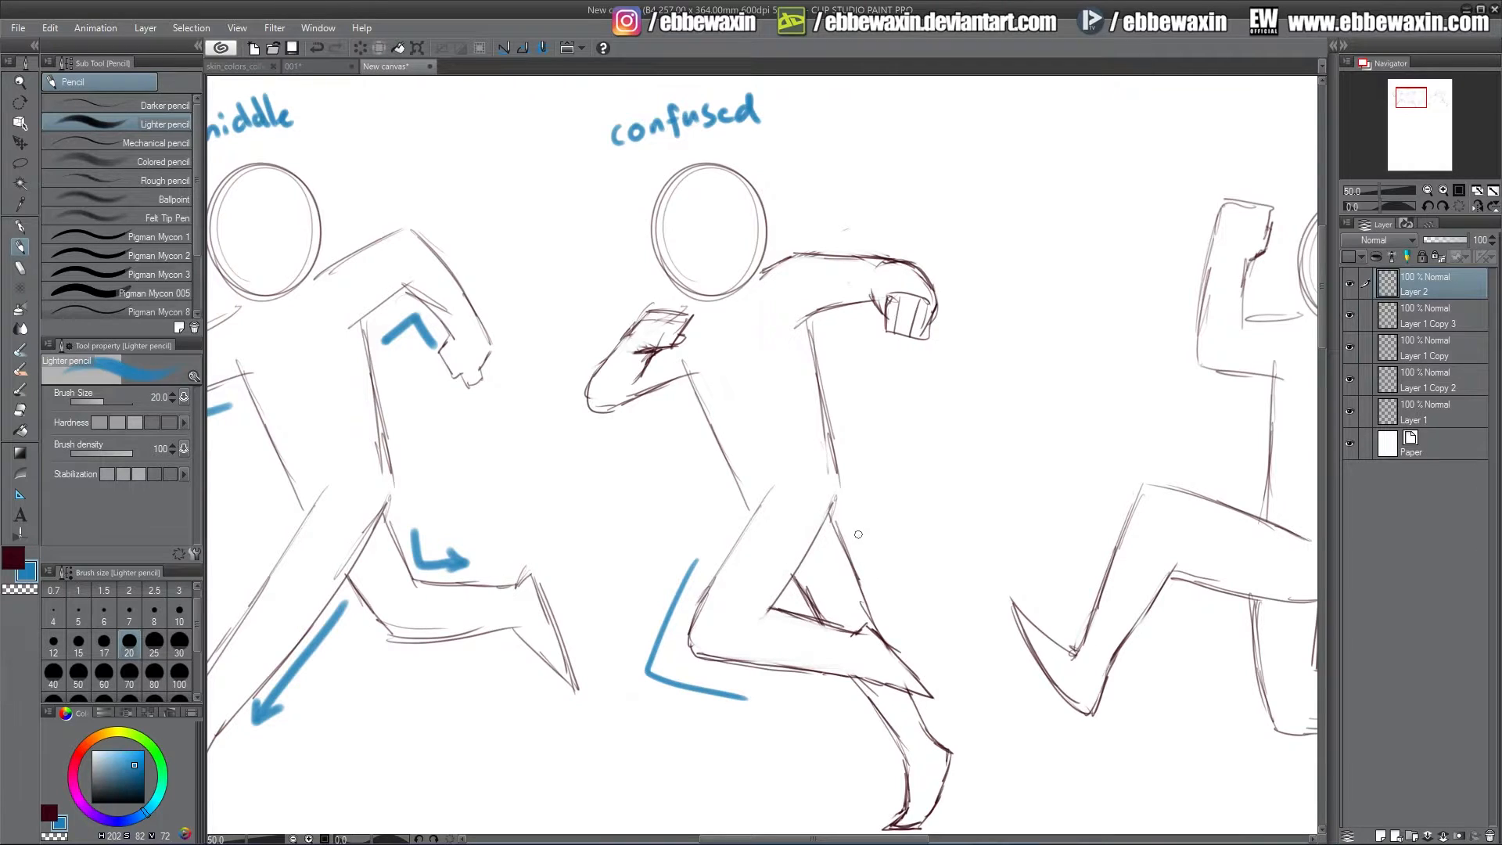
pyautogui.moveTo(858, 533)
pyautogui.mouseDown()
pyautogui.moveTo(892, 624)
pyautogui.moveTo(952, 711)
pyautogui.mouseUp()
pyautogui.moveTo(669, 409)
pyautogui.mouseDown()
pyautogui.moveTo(592, 432)
pyautogui.moveTo(561, 391)
pyautogui.moveTo(605, 327)
pyautogui.mouseUp()
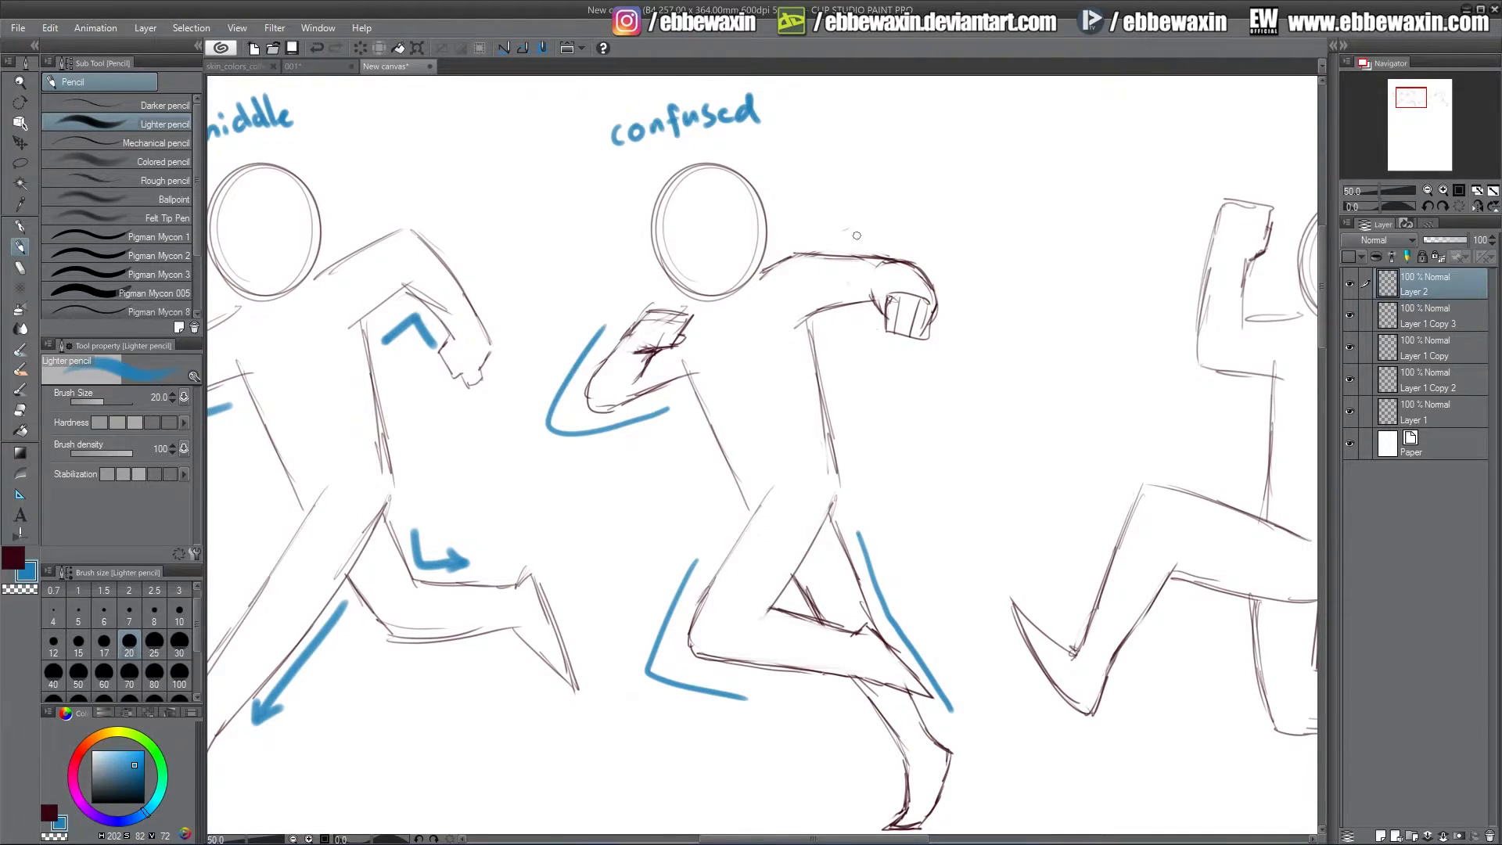
pyautogui.moveTo(857, 236)
pyautogui.mouseDown()
pyautogui.moveTo(963, 282)
pyautogui.moveTo(950, 313)
pyautogui.mouseUp()
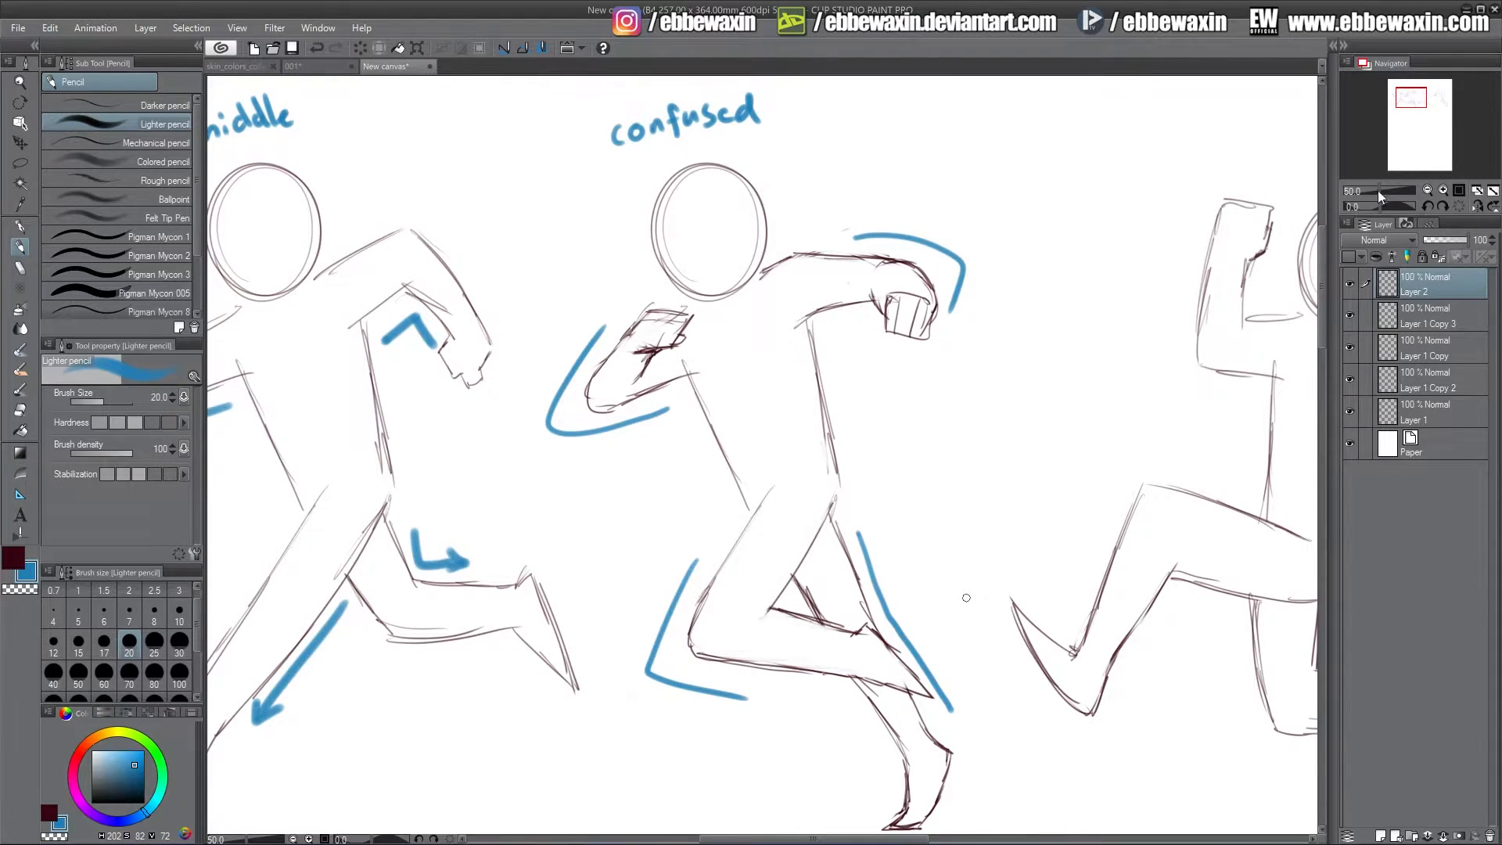
# Handwrite the label "comedic" in blue above the third figure's head
pyautogui.moveTo(1413, 101); pyautogui.dragTo(1403, 101)
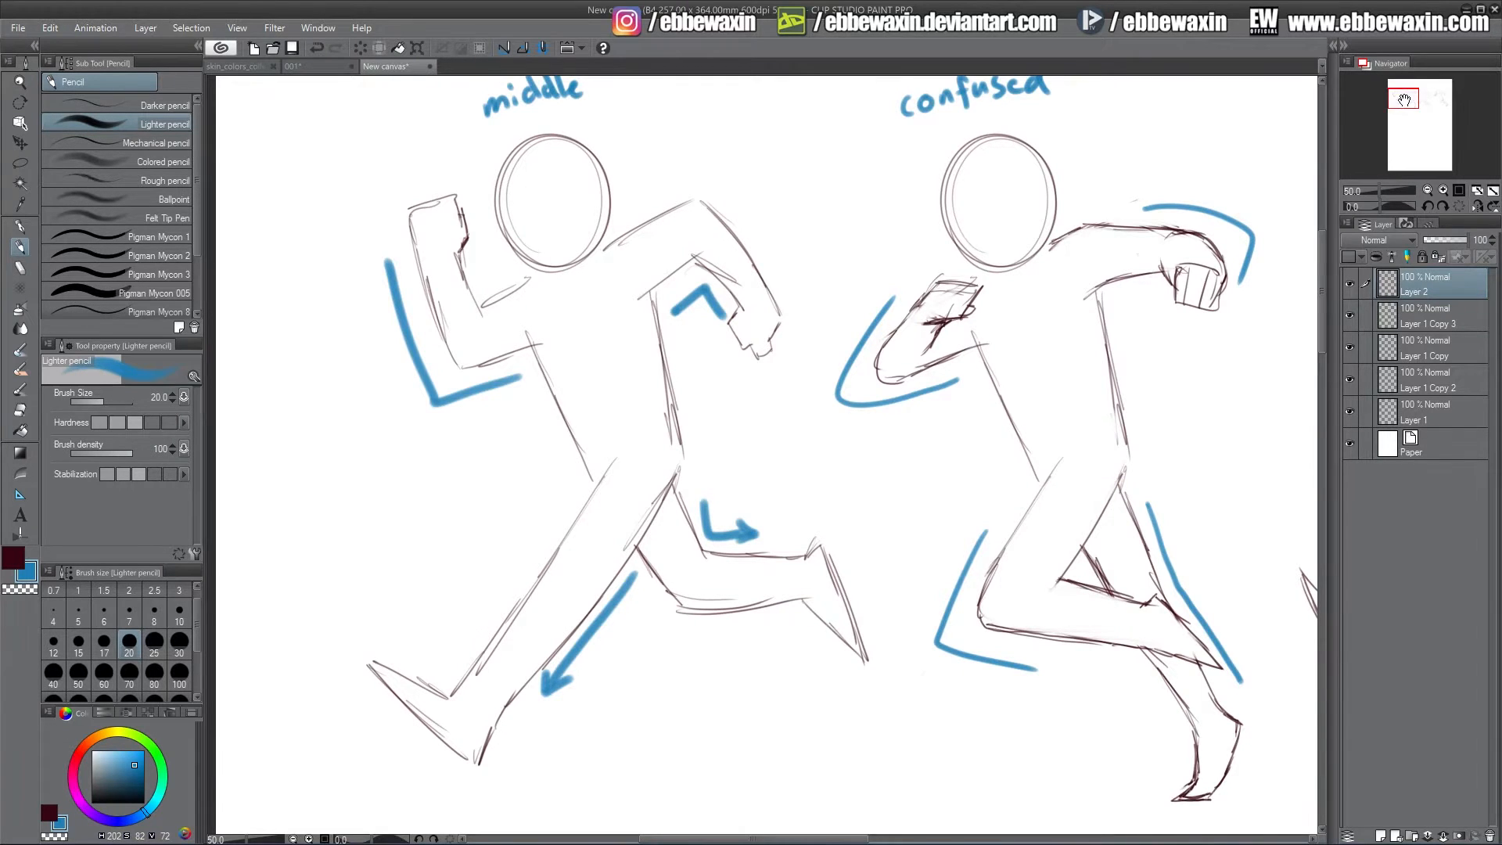
pyautogui.moveTo(1404, 101); pyautogui.dragTo(1414, 100)
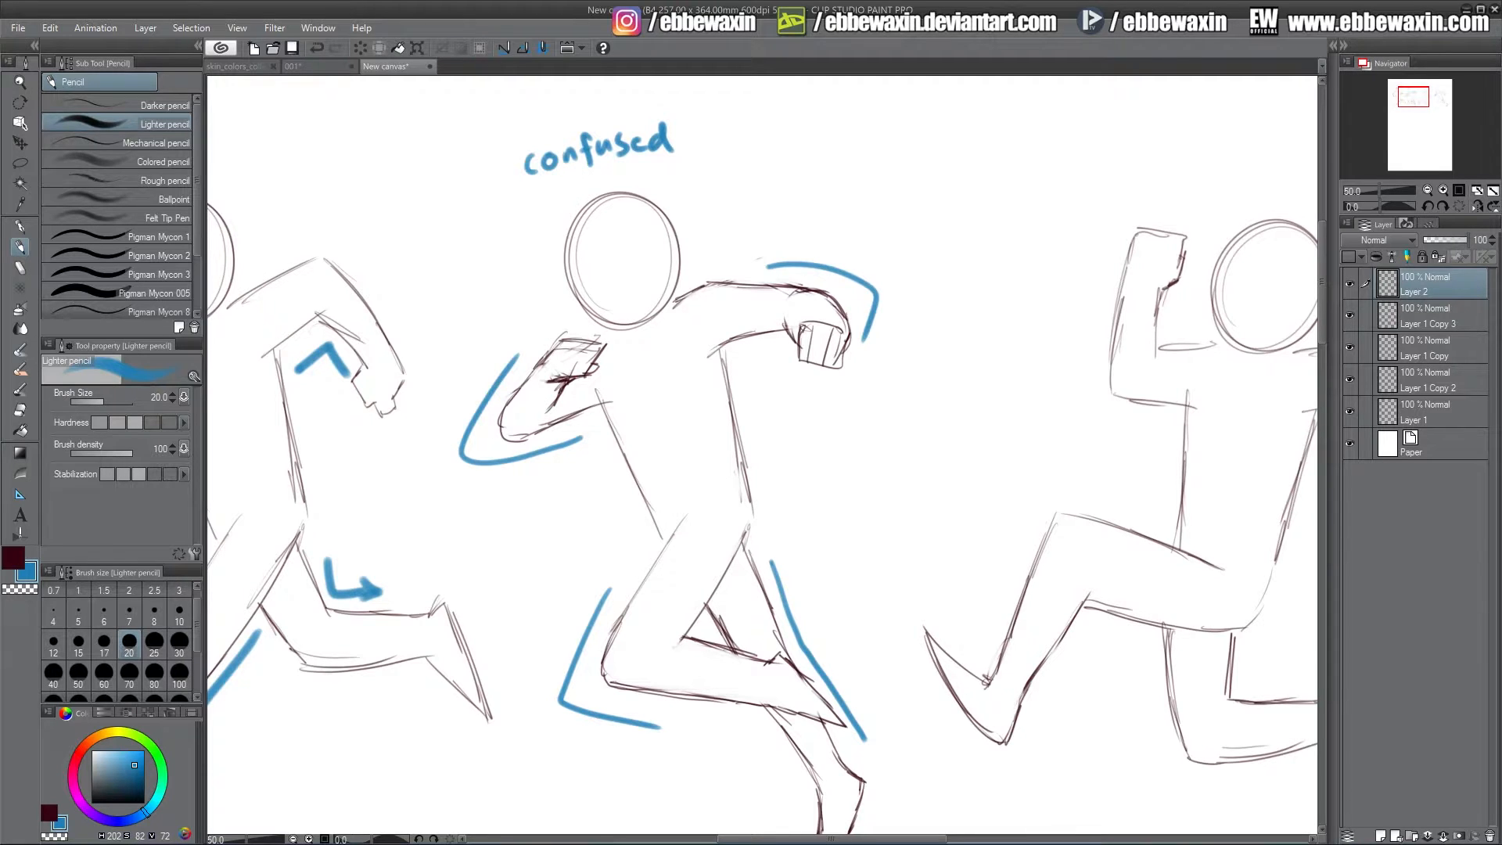
pyautogui.moveTo(1417, 96); pyautogui.dragTo(1428, 95)
pyautogui.moveTo(722, 111); pyautogui.dragTo(709, 129)
pyautogui.moveTo(741, 110)
pyautogui.mouseDown()
pyautogui.moveTo(732, 122)
pyautogui.moveTo(741, 110)
pyautogui.mouseUp()
pyautogui.moveTo(754, 125); pyautogui.dragTo(806, 123)
pyautogui.moveTo(826, 108)
pyautogui.mouseDown()
pyautogui.moveTo(818, 123)
pyautogui.moveTo(832, 125)
pyautogui.mouseUp()
pyautogui.click(838, 97)
pyautogui.moveTo(840, 108)
pyautogui.mouseDown()
pyautogui.moveTo(843, 124)
pyautogui.moveTo(883, 128)
pyautogui.mouseUp()
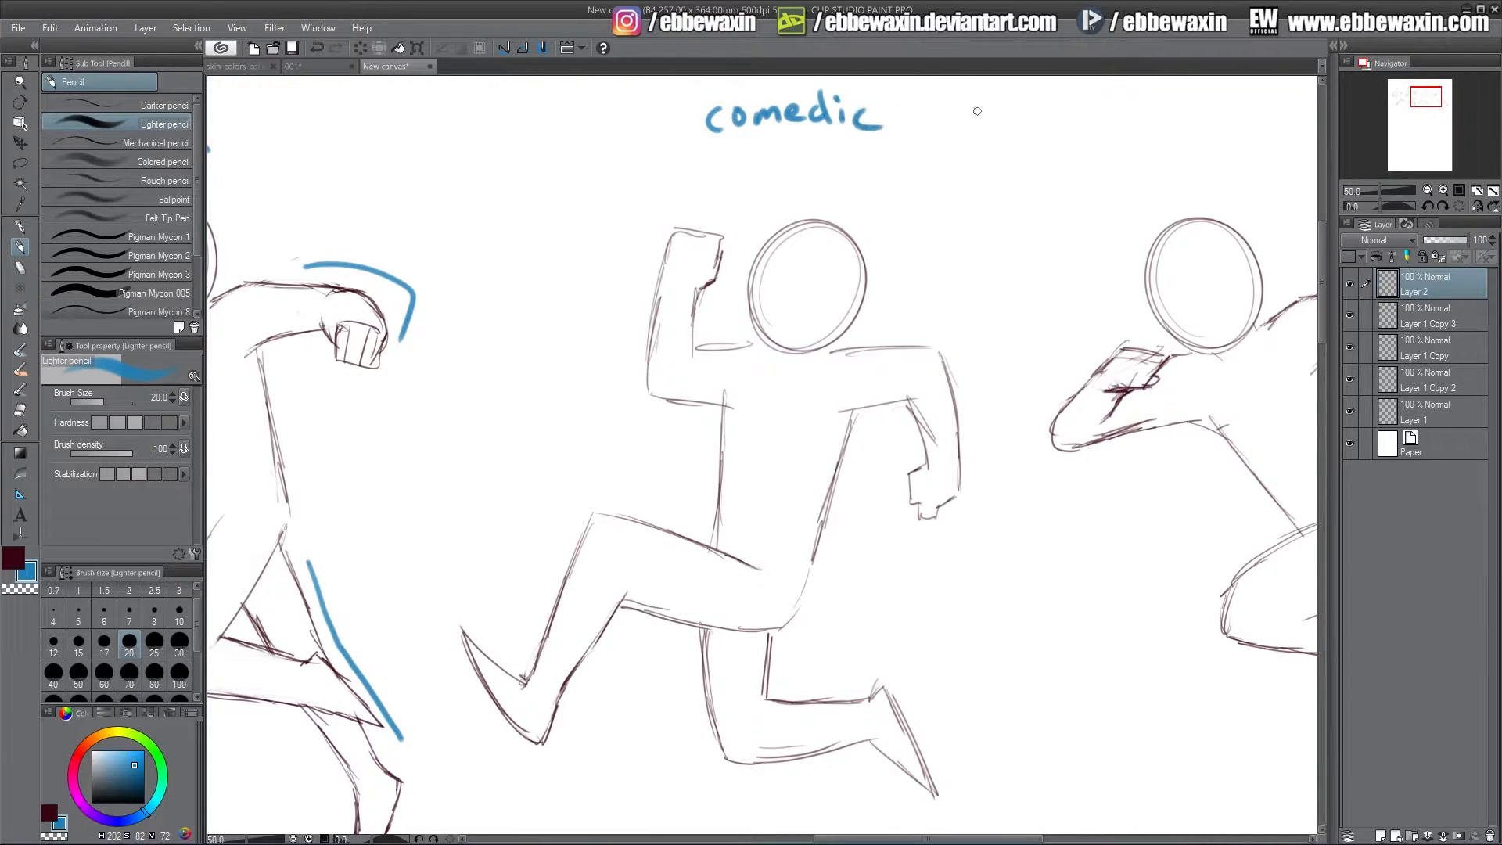
# Draw dot eyes, an open round mouth and two sweat drops on the comedic figure's head
pyautogui.click(778, 277)
pyautogui.click(827, 276)
pyautogui.moveTo(790, 310)
pyautogui.mouseDown()
pyautogui.moveTo(800, 327)
pyautogui.moveTo(784, 321)
pyautogui.mouseUp()
pyautogui.moveTo(883, 246); pyautogui.dragTo(855, 210)
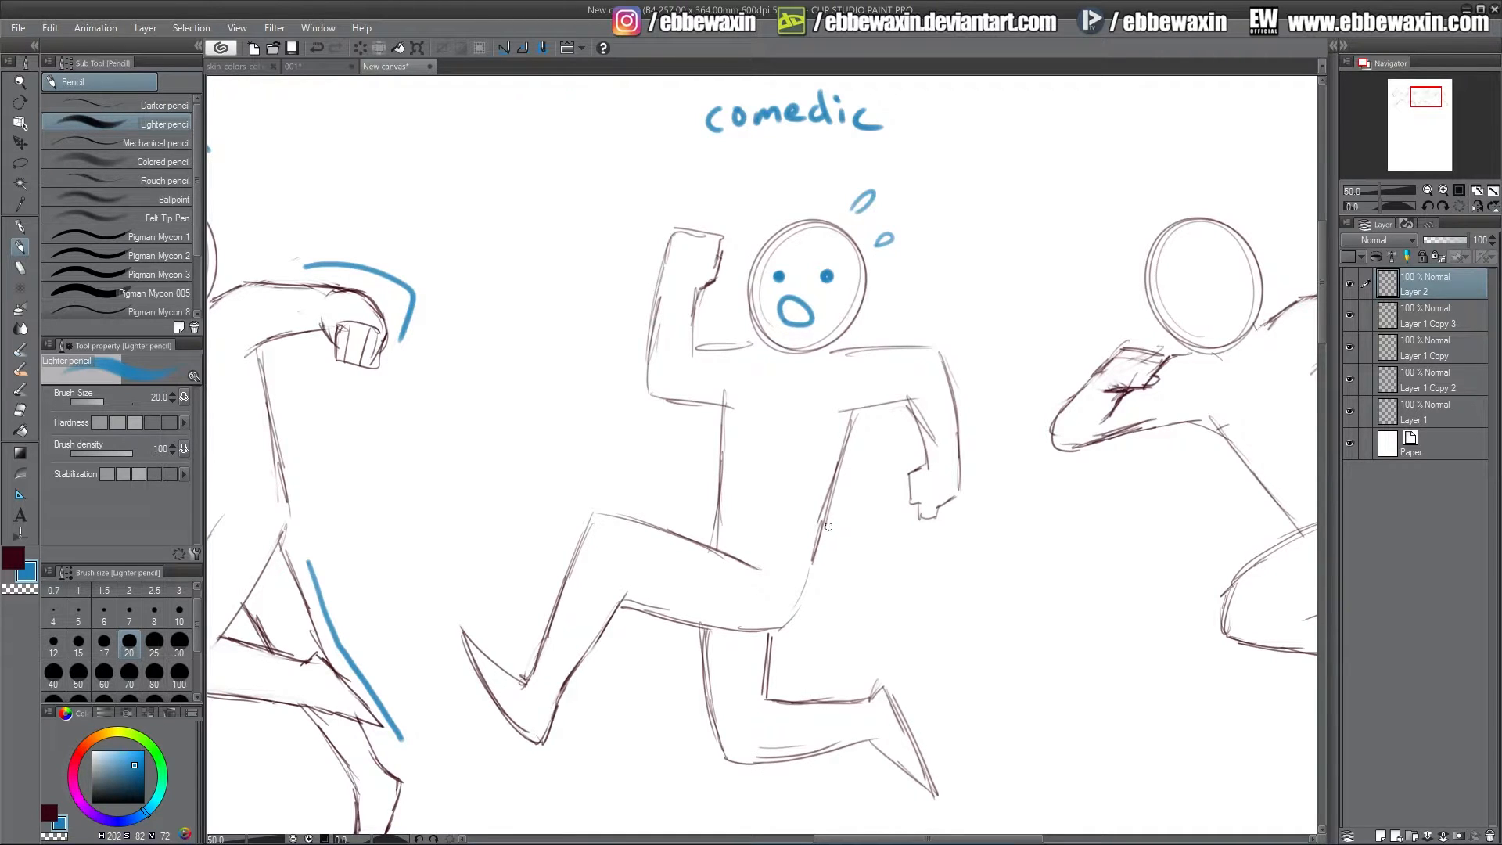
# Trace the comedic figure's bent arms and legs with blue angled lines and scribble a filled ground shadow beneath it
pyautogui.moveTo(702, 424)
pyautogui.mouseDown()
pyautogui.moveTo(653, 420)
pyautogui.moveTo(612, 376)
pyautogui.moveTo(640, 278)
pyautogui.mouseUp()
pyautogui.moveTo(866, 327); pyautogui.dragTo(977, 451)
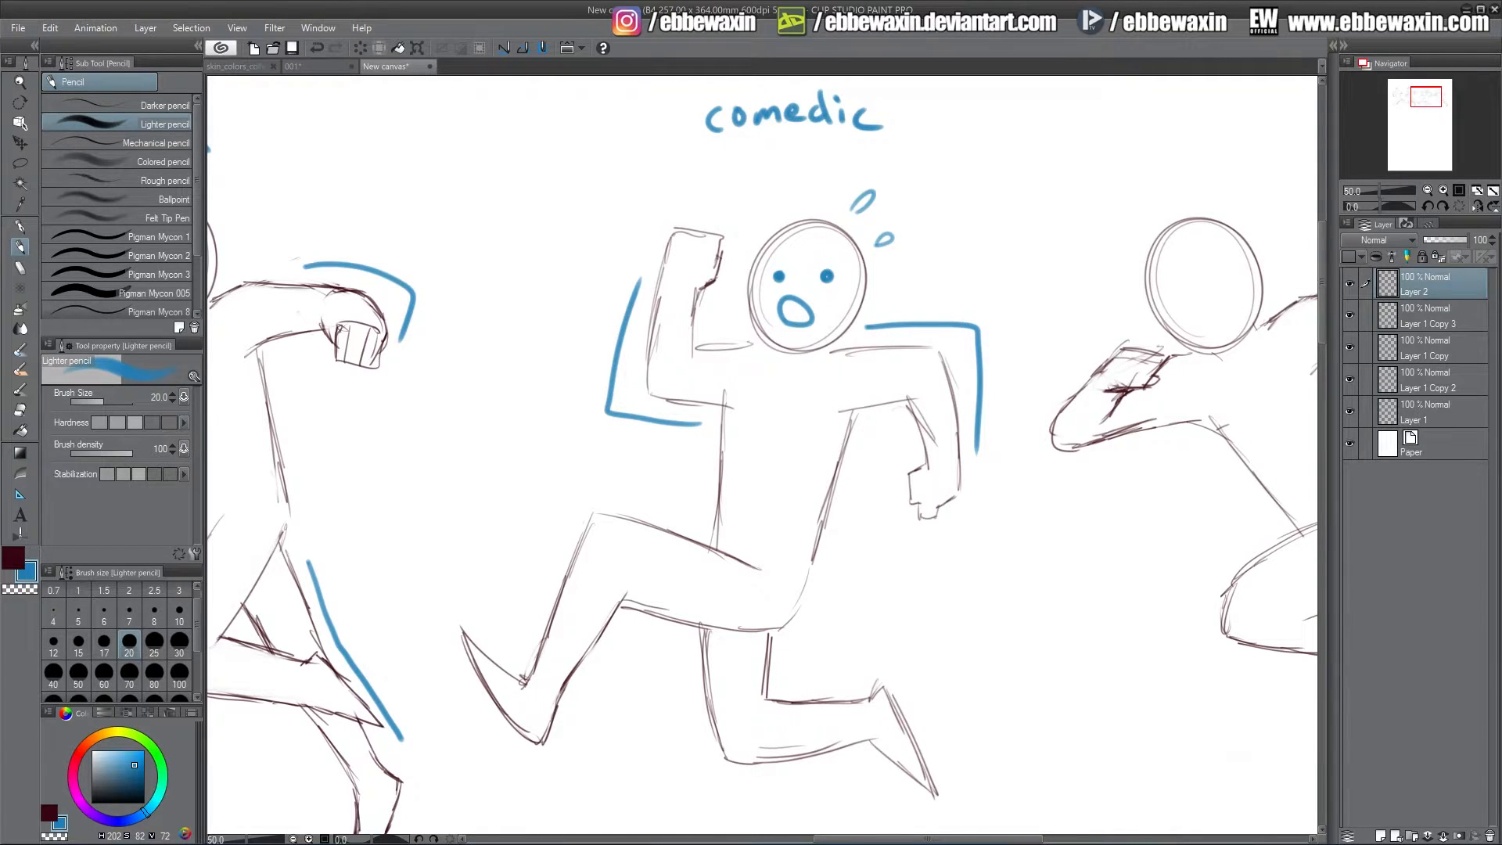
pyautogui.moveTo(693, 518)
pyautogui.mouseDown()
pyautogui.moveTo(607, 486)
pyautogui.moveTo(529, 600)
pyautogui.mouseUp()
pyautogui.moveTo(682, 673)
pyautogui.mouseDown()
pyautogui.moveTo(710, 794)
pyautogui.moveTo(824, 781)
pyautogui.mouseUp()
pyautogui.moveTo(751, 595); pyautogui.dragTo(780, 392)
pyautogui.moveTo(642, 635)
pyautogui.mouseDown()
pyautogui.moveTo(893, 634)
pyautogui.moveTo(620, 639)
pyautogui.moveTo(808, 652)
pyautogui.moveTo(893, 638)
pyautogui.moveTo(624, 638)
pyautogui.moveTo(769, 630)
pyautogui.moveTo(686, 647)
pyautogui.moveTo(886, 648)
pyautogui.mouseUp()
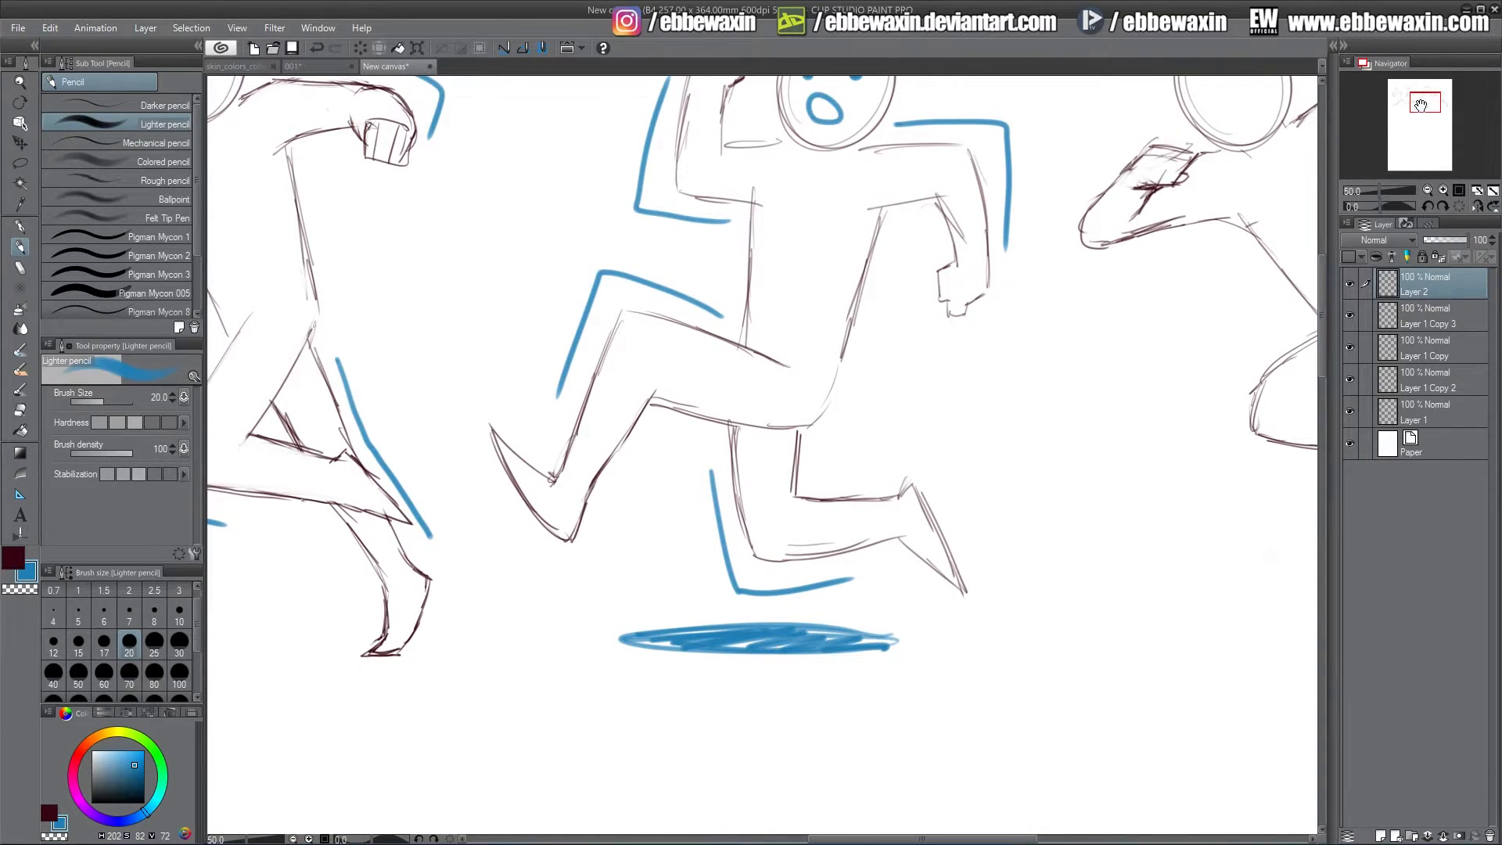
# Handwrite the label "serious" in blue above the fourth figure's head
pyautogui.moveTo(1421, 106); pyautogui.dragTo(1423, 104)
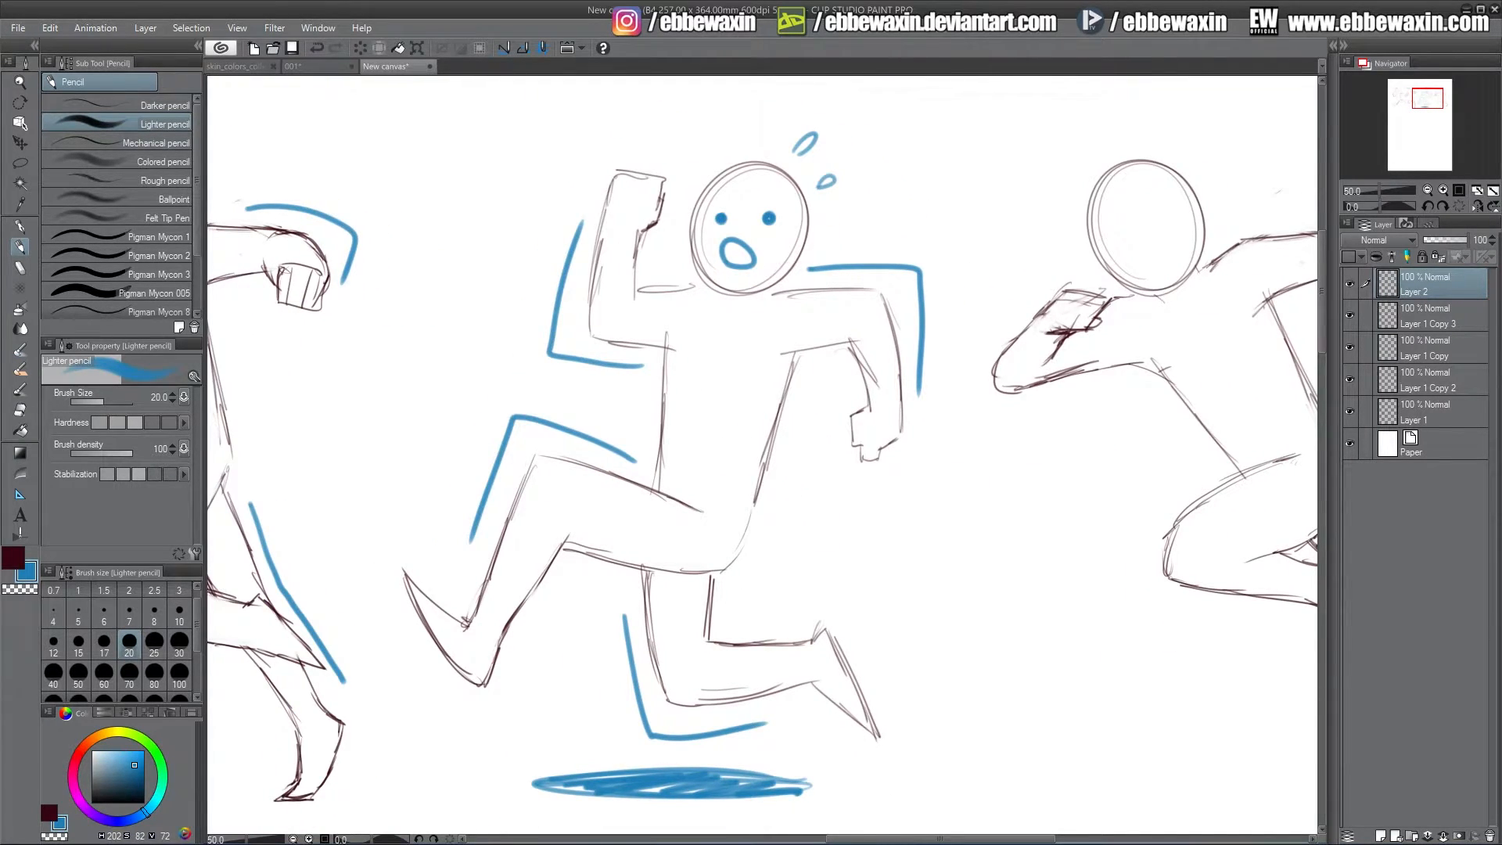
pyautogui.moveTo(1432, 100); pyautogui.dragTo(1432, 100)
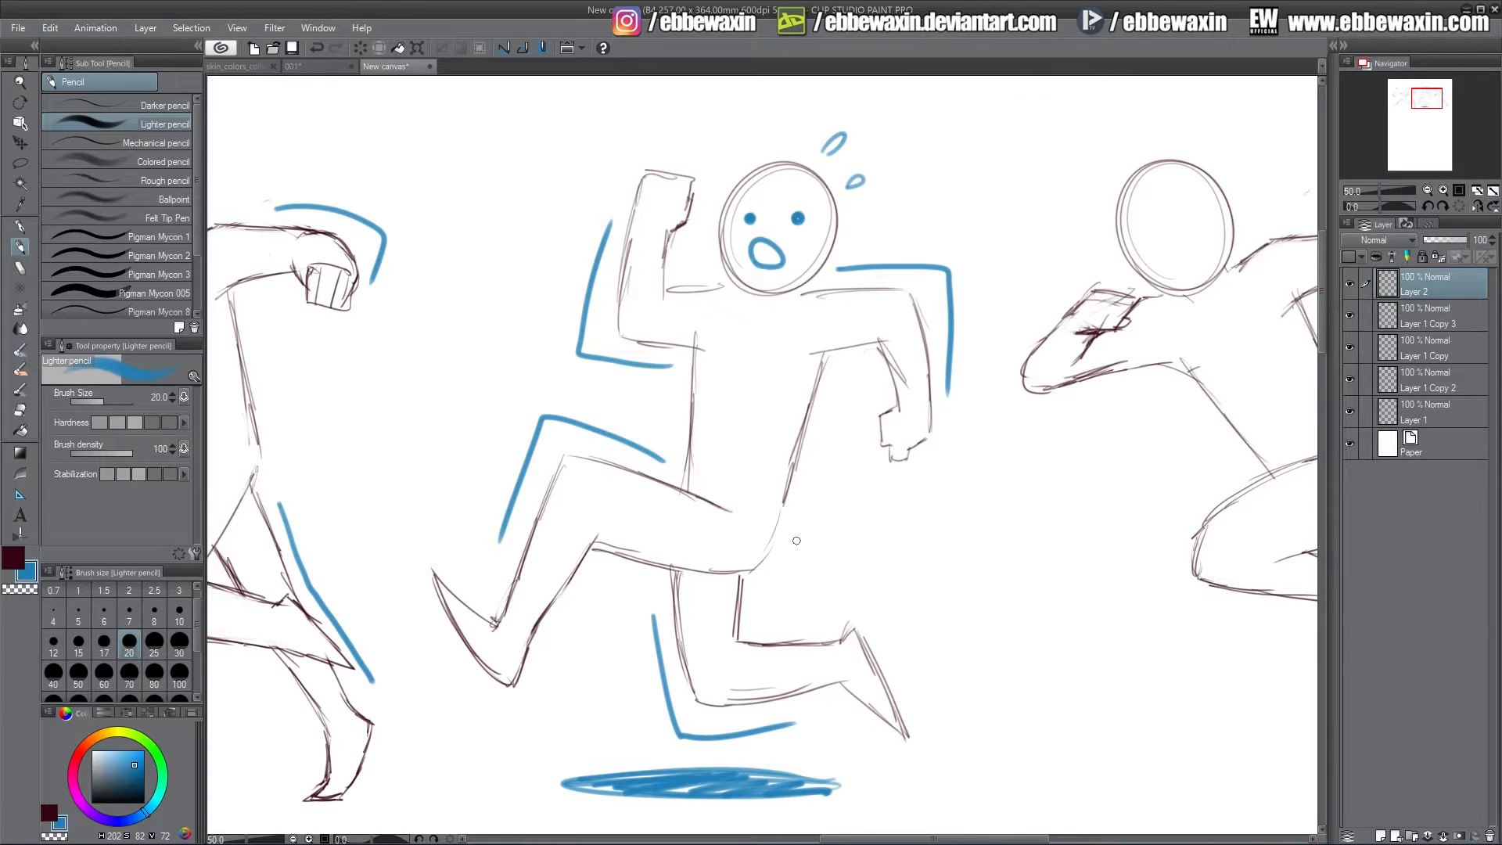
pyautogui.moveTo(1422, 100); pyautogui.dragTo(1433, 100)
pyautogui.moveTo(677, 106); pyautogui.dragTo(664, 130)
pyautogui.moveTo(694, 111); pyautogui.dragTo(693, 127)
pyautogui.moveTo(706, 127)
pyautogui.mouseDown()
pyautogui.moveTo(714, 110)
pyautogui.moveTo(723, 125)
pyautogui.moveTo(747, 108)
pyautogui.mouseUp()
pyautogui.click(723, 101)
pyautogui.moveTo(760, 110)
pyautogui.mouseDown()
pyautogui.moveTo(790, 117)
pyautogui.moveTo(788, 131)
pyautogui.mouseUp()
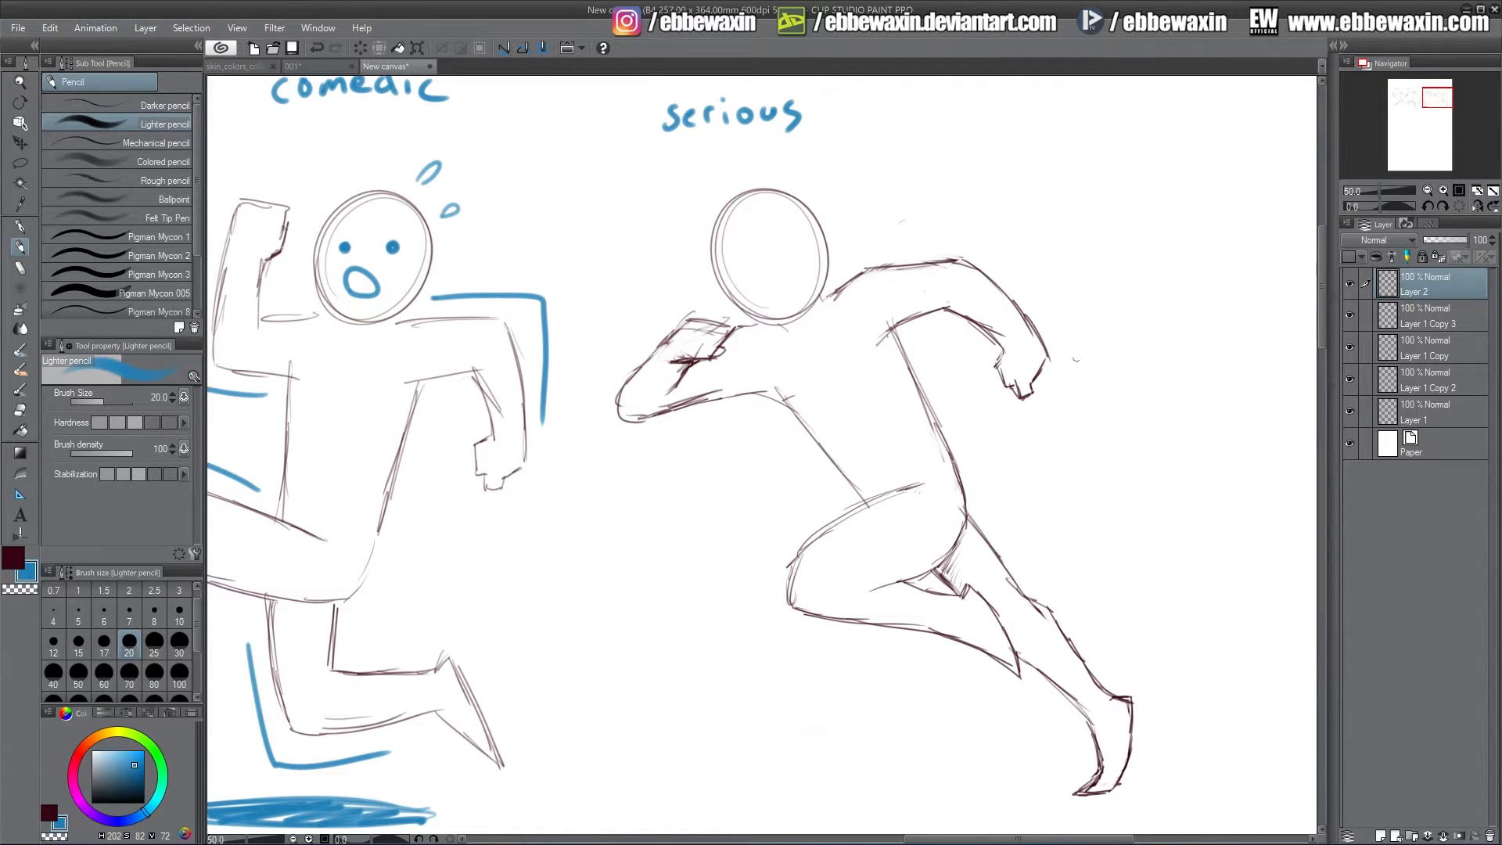
# Draw blue guide lines for the serious figure's back-to-foot diagonal, front knee, rear leg, rear foot and both bent arms
pyautogui.moveTo(927, 344); pyautogui.dragTo(1187, 733)
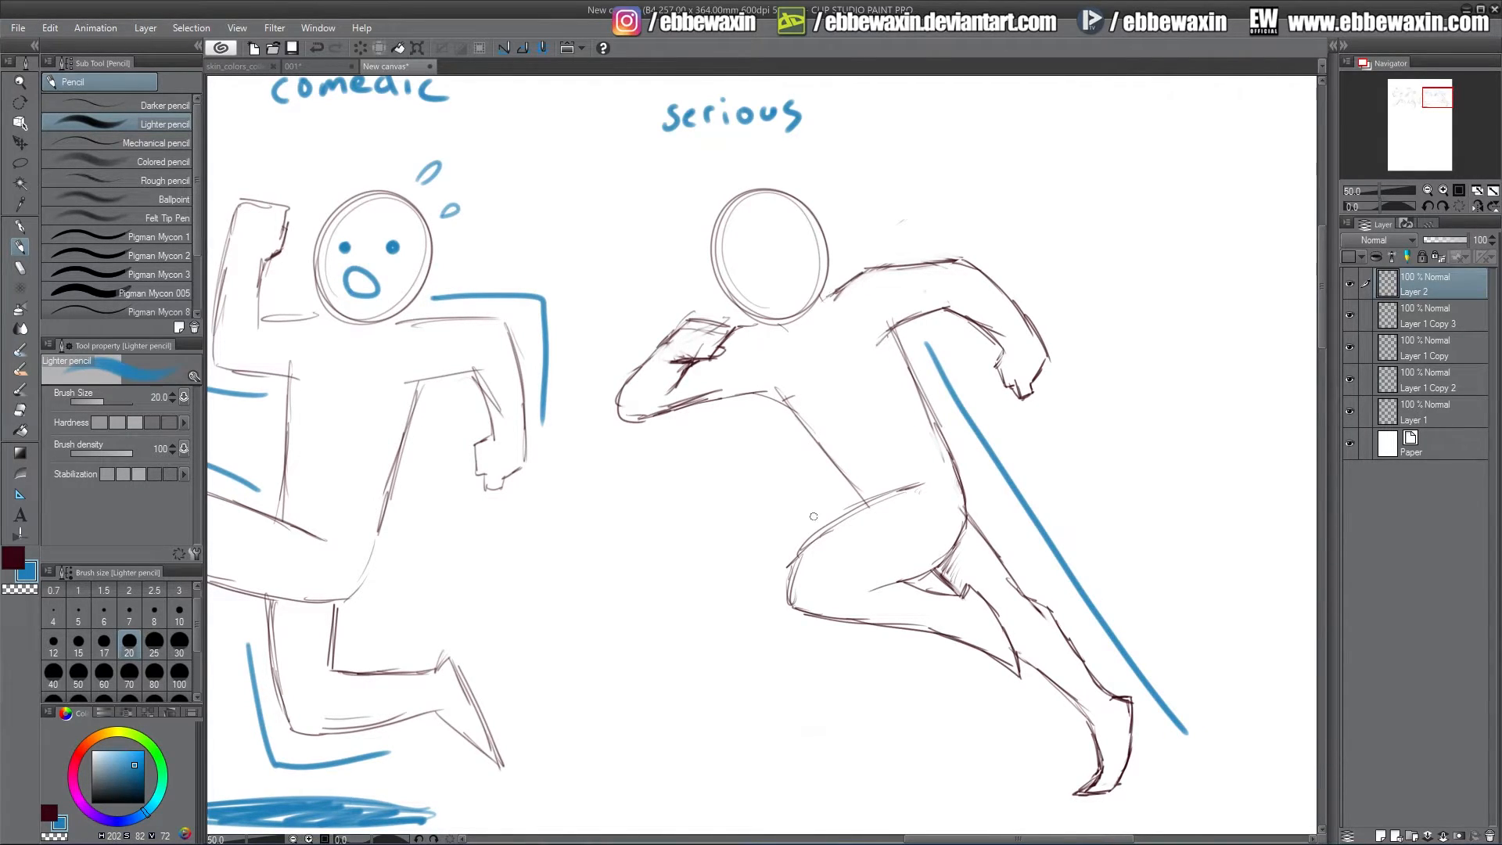
pyautogui.moveTo(827, 508)
pyautogui.mouseDown()
pyautogui.moveTo(758, 559)
pyautogui.moveTo(739, 611)
pyautogui.moveTo(866, 661)
pyautogui.mouseUp()
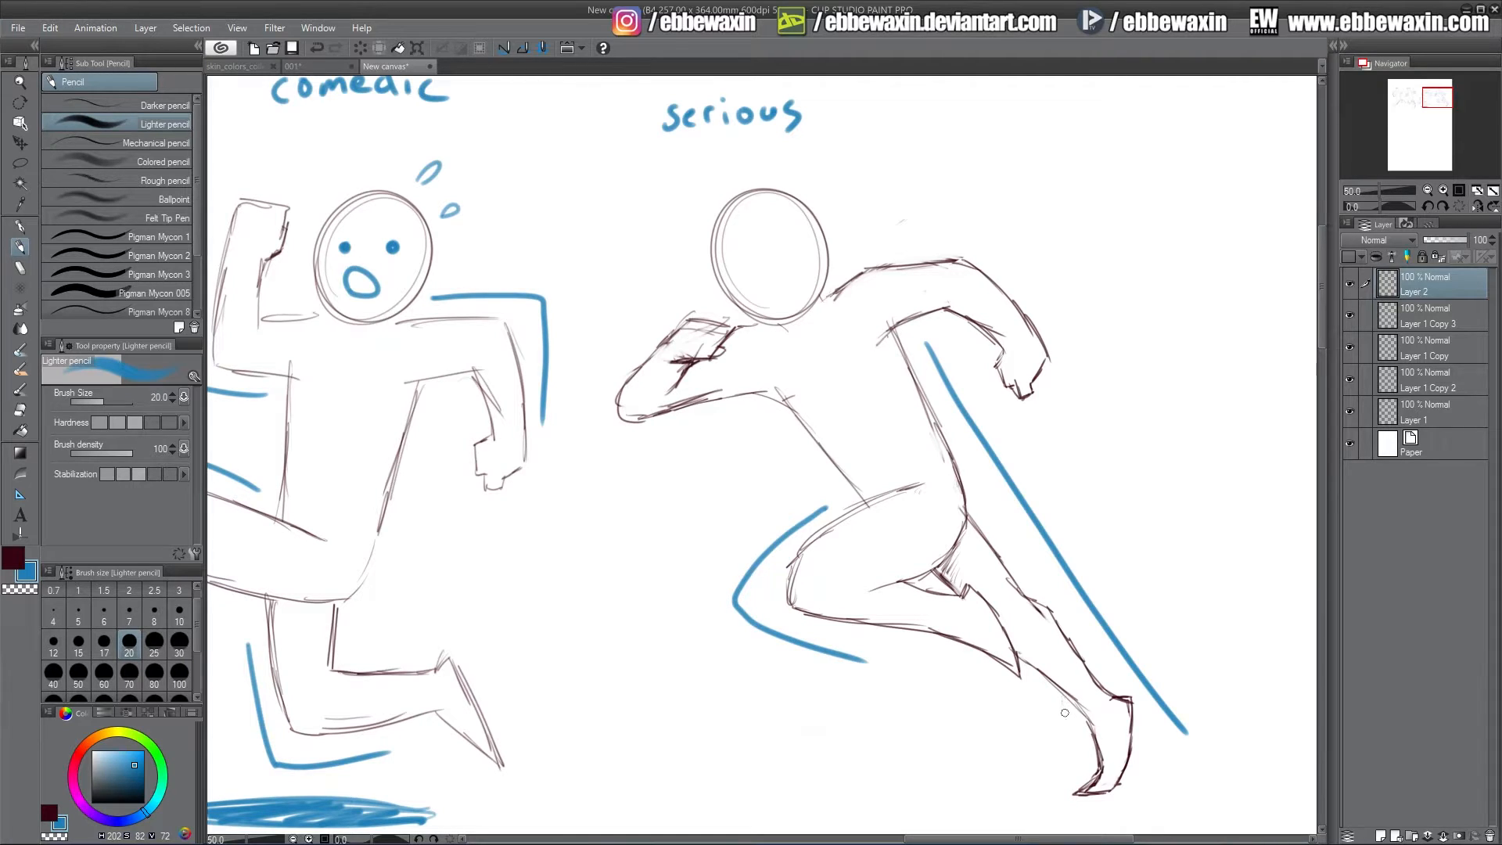
pyautogui.moveTo(1007, 525); pyautogui.dragTo(1118, 669)
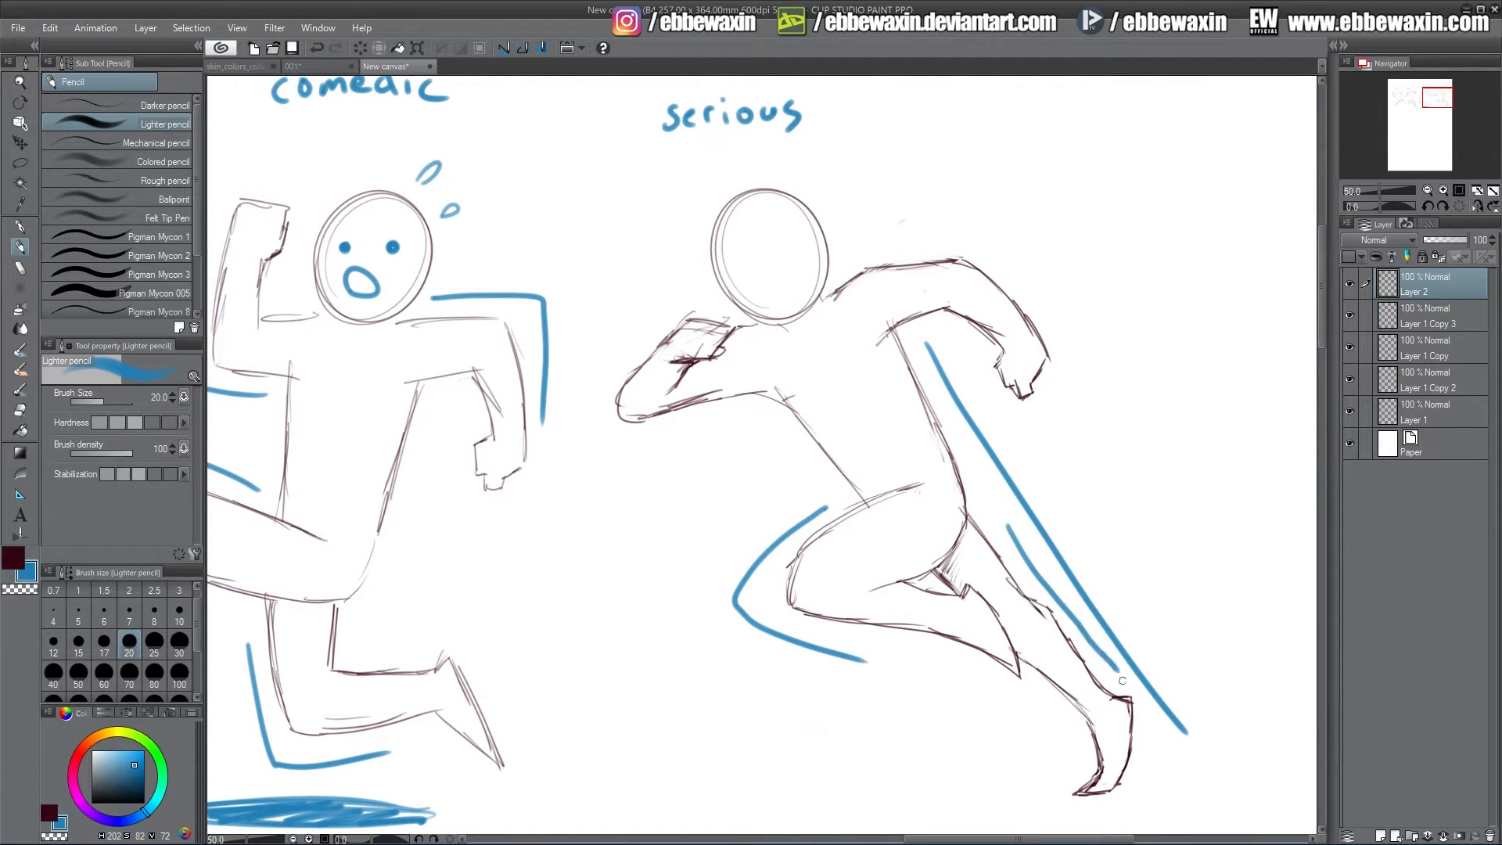
pyautogui.moveTo(1139, 761)
pyautogui.mouseDown()
pyautogui.moveTo(1130, 800)
pyautogui.moveTo(1100, 803)
pyautogui.moveTo(1121, 794)
pyautogui.mouseUp()
pyautogui.moveTo(628, 354)
pyautogui.mouseDown()
pyautogui.moveTo(665, 443)
pyautogui.moveTo(681, 444)
pyautogui.mouseUp()
pyautogui.moveTo(913, 245)
pyautogui.mouseDown()
pyautogui.moveTo(965, 241)
pyautogui.moveTo(1059, 338)
pyautogui.mouseUp()
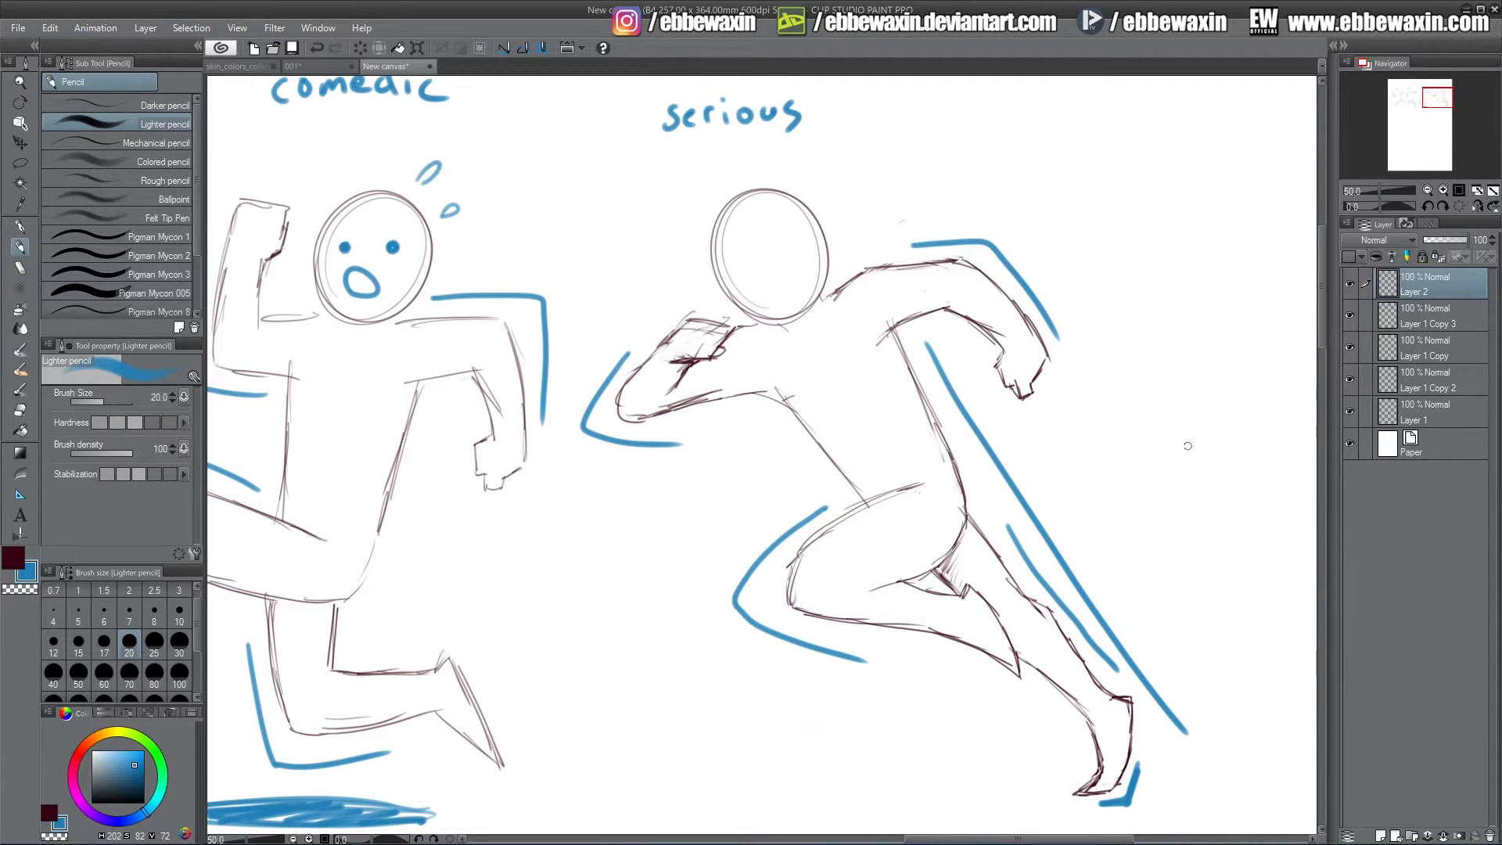
# Draw two short eye strokes on the serious figure's face, and round eyes with a small open mouth on the confused figure's
pyautogui.moveTo(722, 275); pyautogui.dragTo(778, 252)
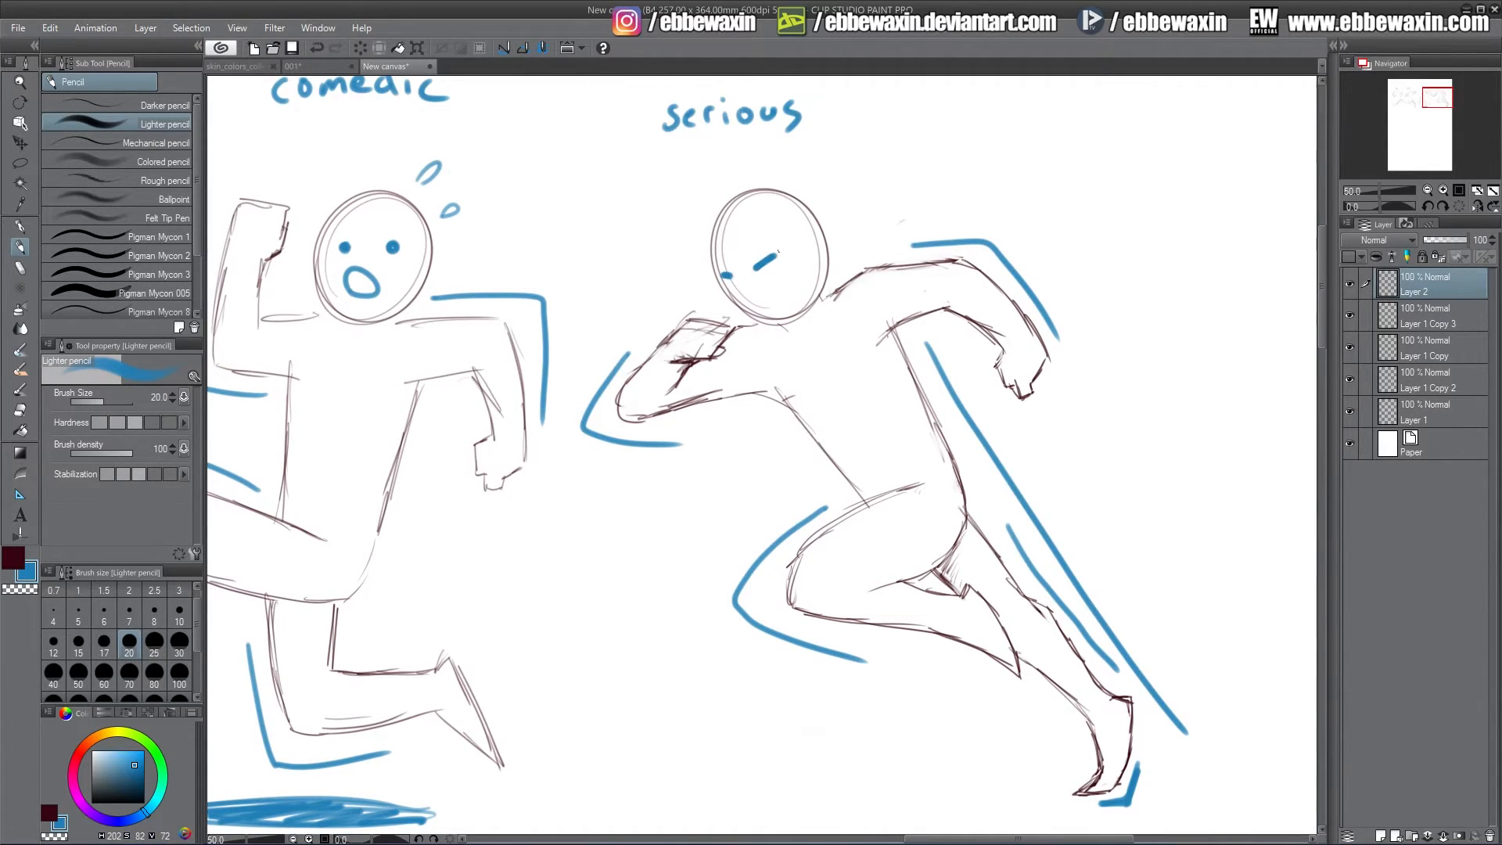
pyautogui.click(1434, 104)
pyautogui.moveTo(1434, 104); pyautogui.dragTo(1432, 104)
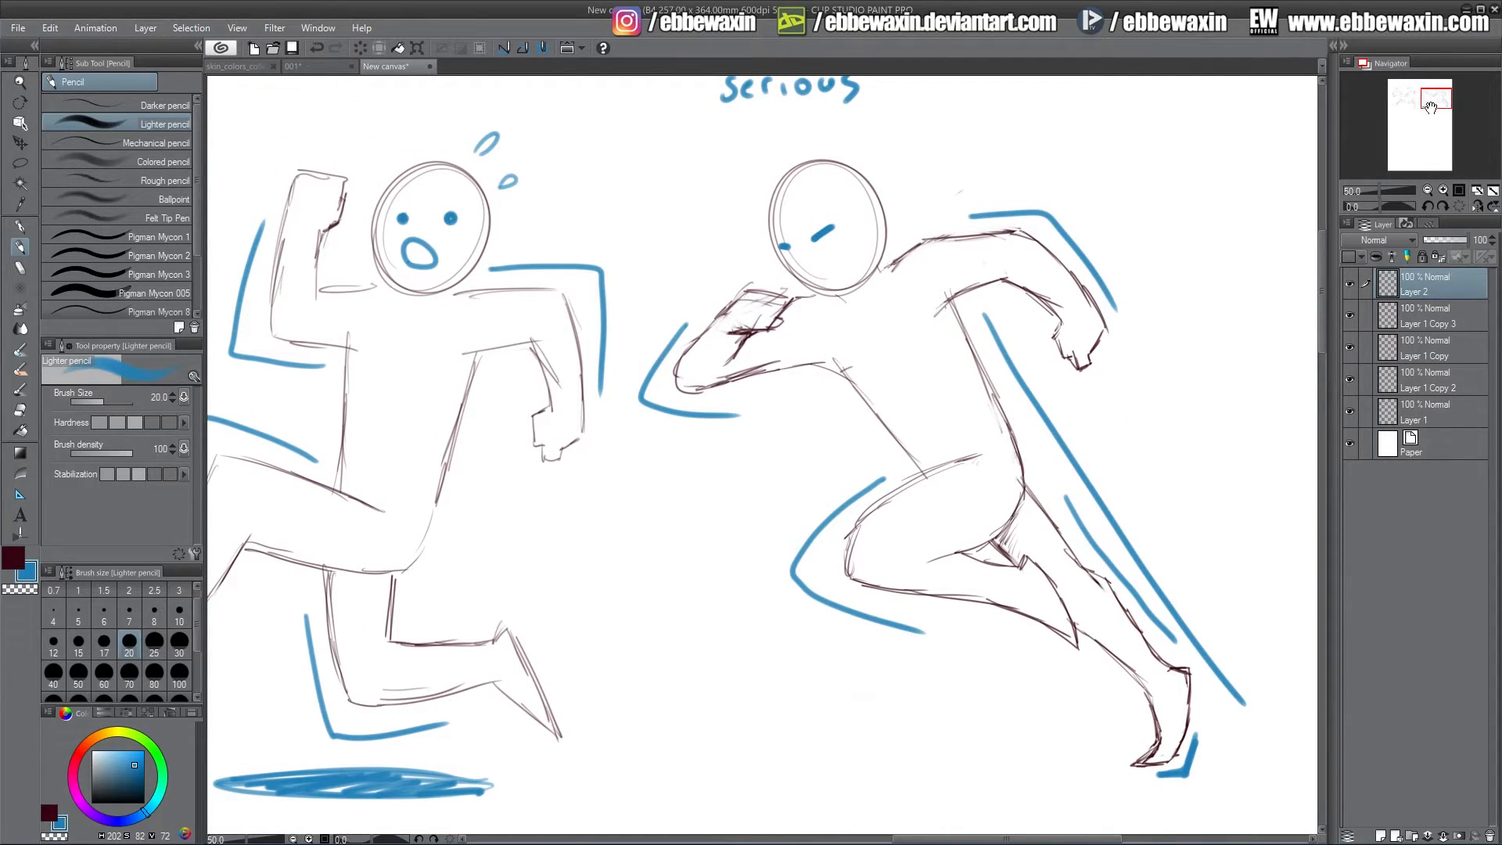
pyautogui.moveTo(1431, 110); pyautogui.dragTo(1411, 104)
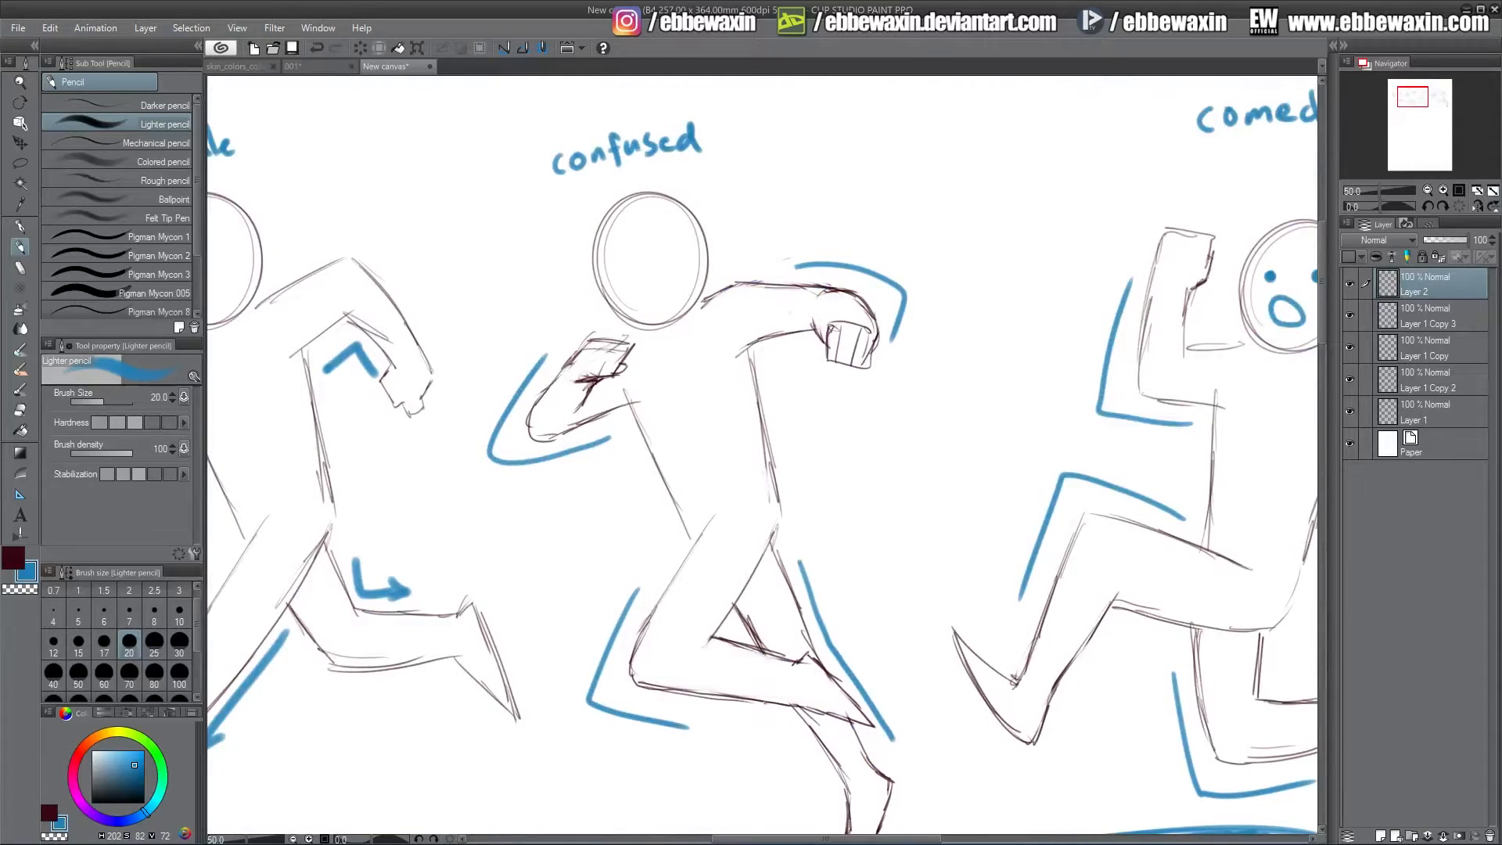
pyautogui.moveTo(632, 255)
pyautogui.mouseDown()
pyautogui.moveTo(670, 243)
pyautogui.moveTo(656, 287)
pyautogui.mouseUp()
# Draw eyes and a smiling mouth on the middle figure, and add heavier slanted eyes and a flat mouth to the serious figure
pyautogui.moveTo(1406, 102); pyautogui.dragTo(1396, 102)
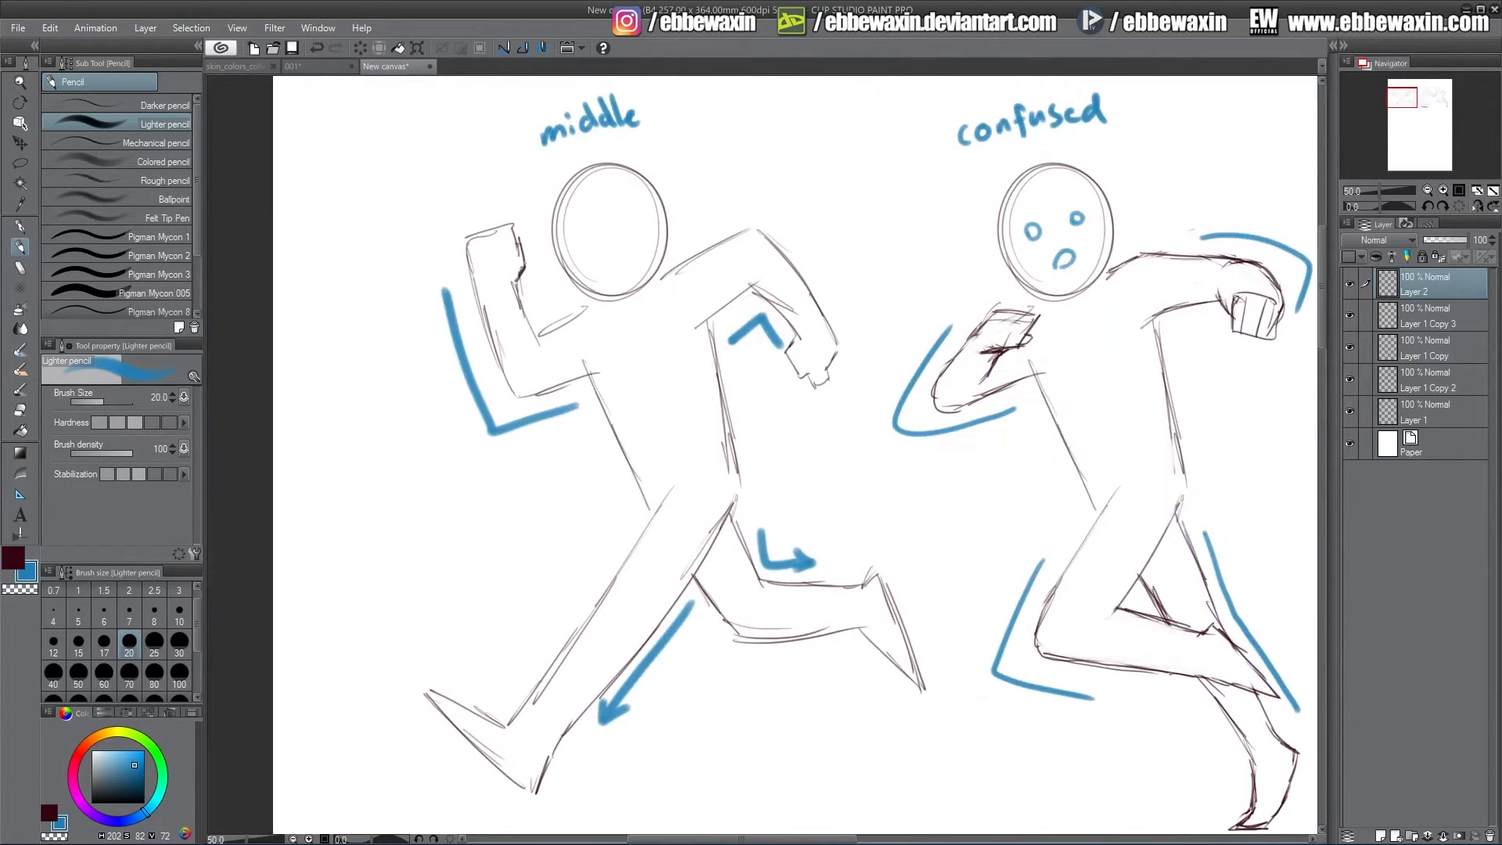
pyautogui.moveTo(606, 223)
pyautogui.mouseDown()
pyautogui.moveTo(583, 266)
pyautogui.moveTo(608, 257)
pyautogui.mouseUp()
pyautogui.moveTo(1406, 100); pyautogui.dragTo(1444, 103)
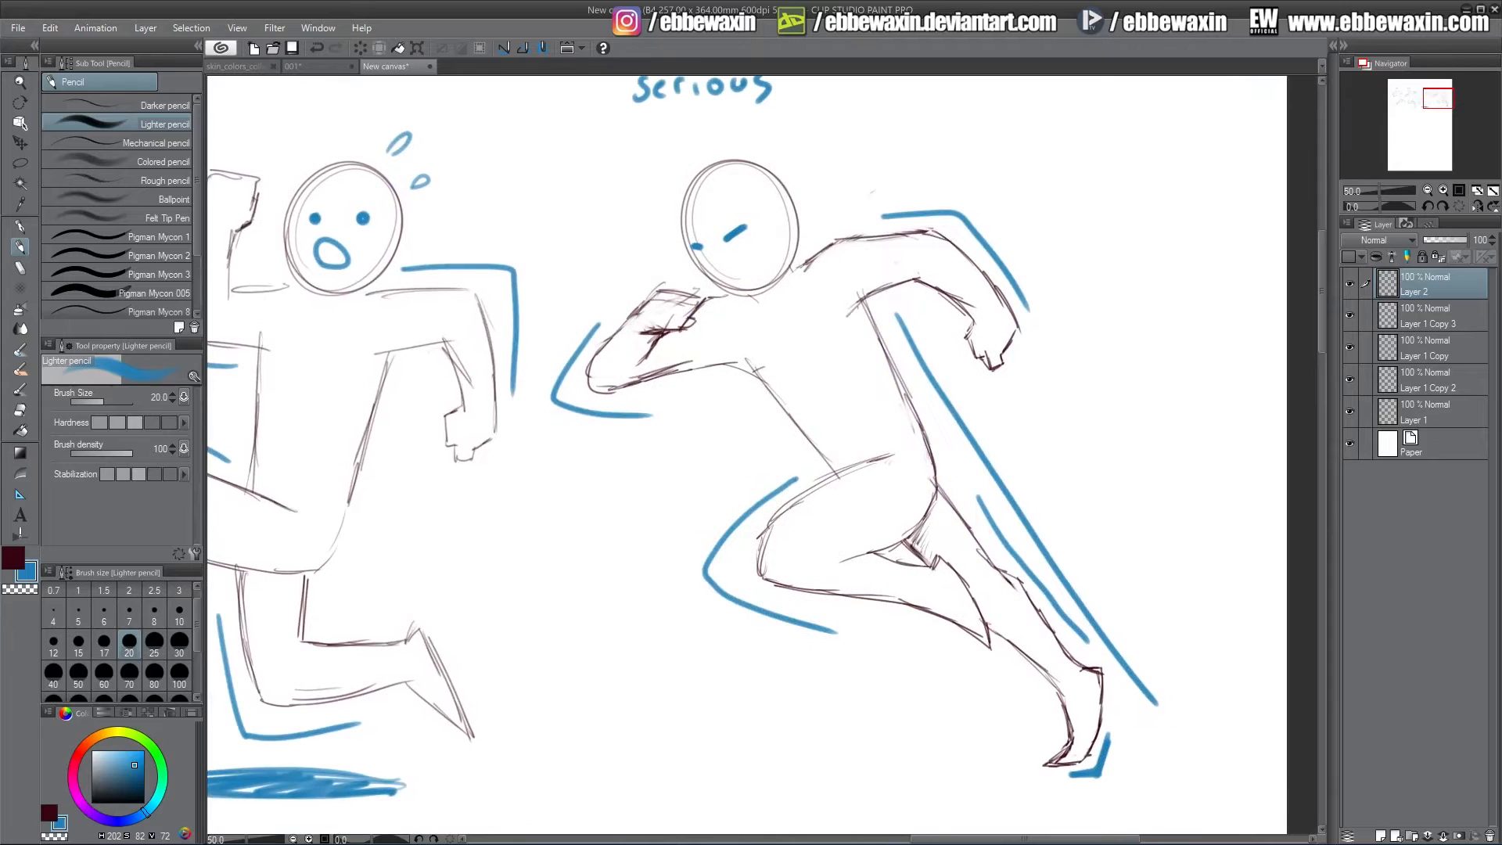
pyautogui.moveTo(714, 269)
pyautogui.mouseDown()
pyautogui.moveTo(736, 270)
pyautogui.moveTo(743, 224)
pyautogui.moveTo(687, 241)
pyautogui.mouseUp()
# Review and compare the four labelled running poses across the canvas
pyautogui.moveTo(1432, 100); pyautogui.dragTo(1406, 102)
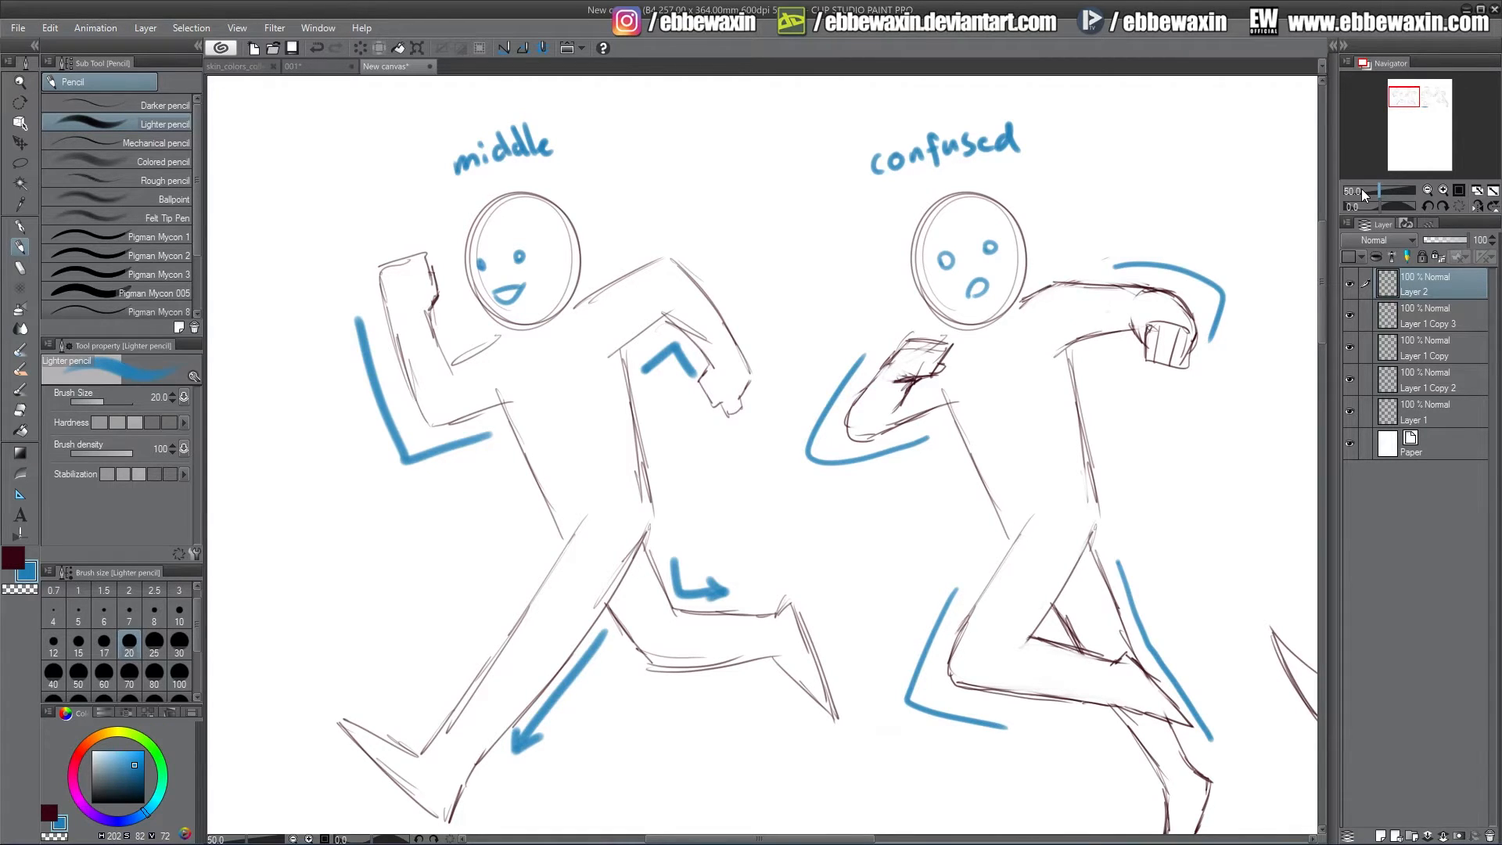
pyautogui.moveTo(1406, 95); pyautogui.dragTo(1406, 95)
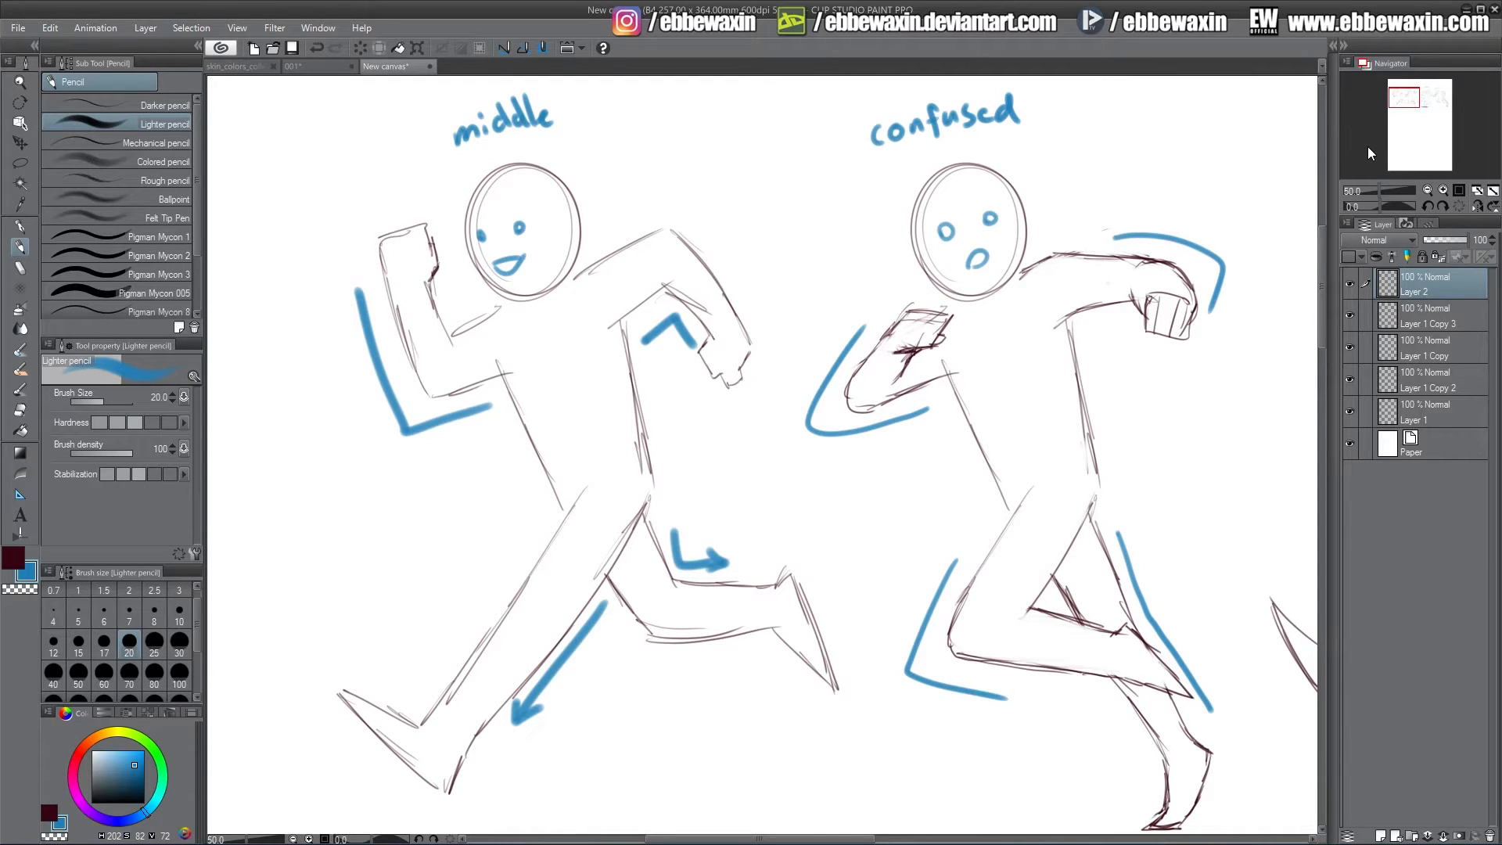
pyautogui.moveTo(1402, 100); pyautogui.dragTo(1408, 101)
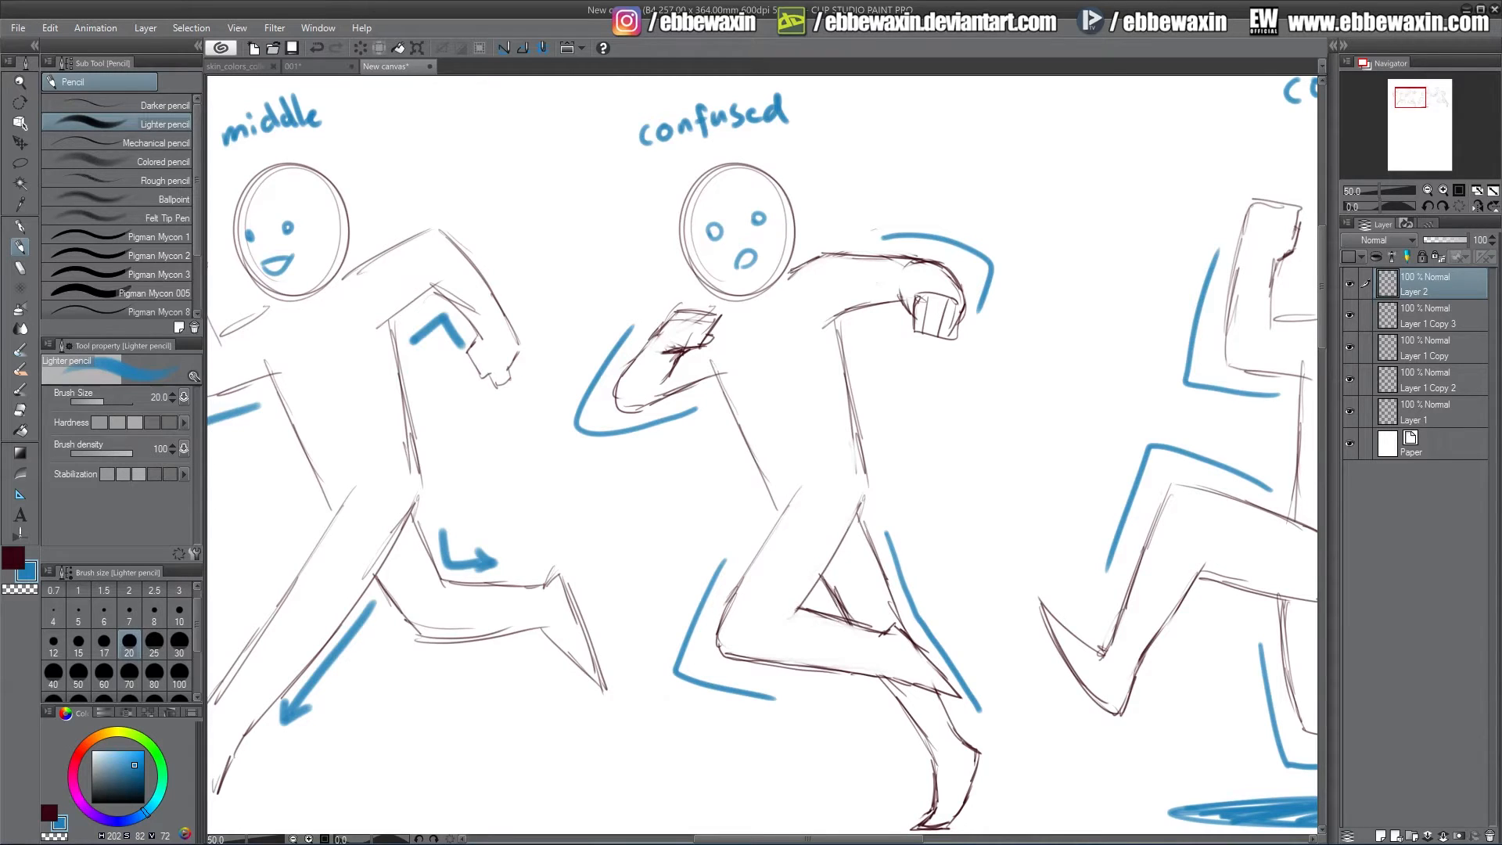
pyautogui.moveTo(1413, 104); pyautogui.dragTo(1435, 101)
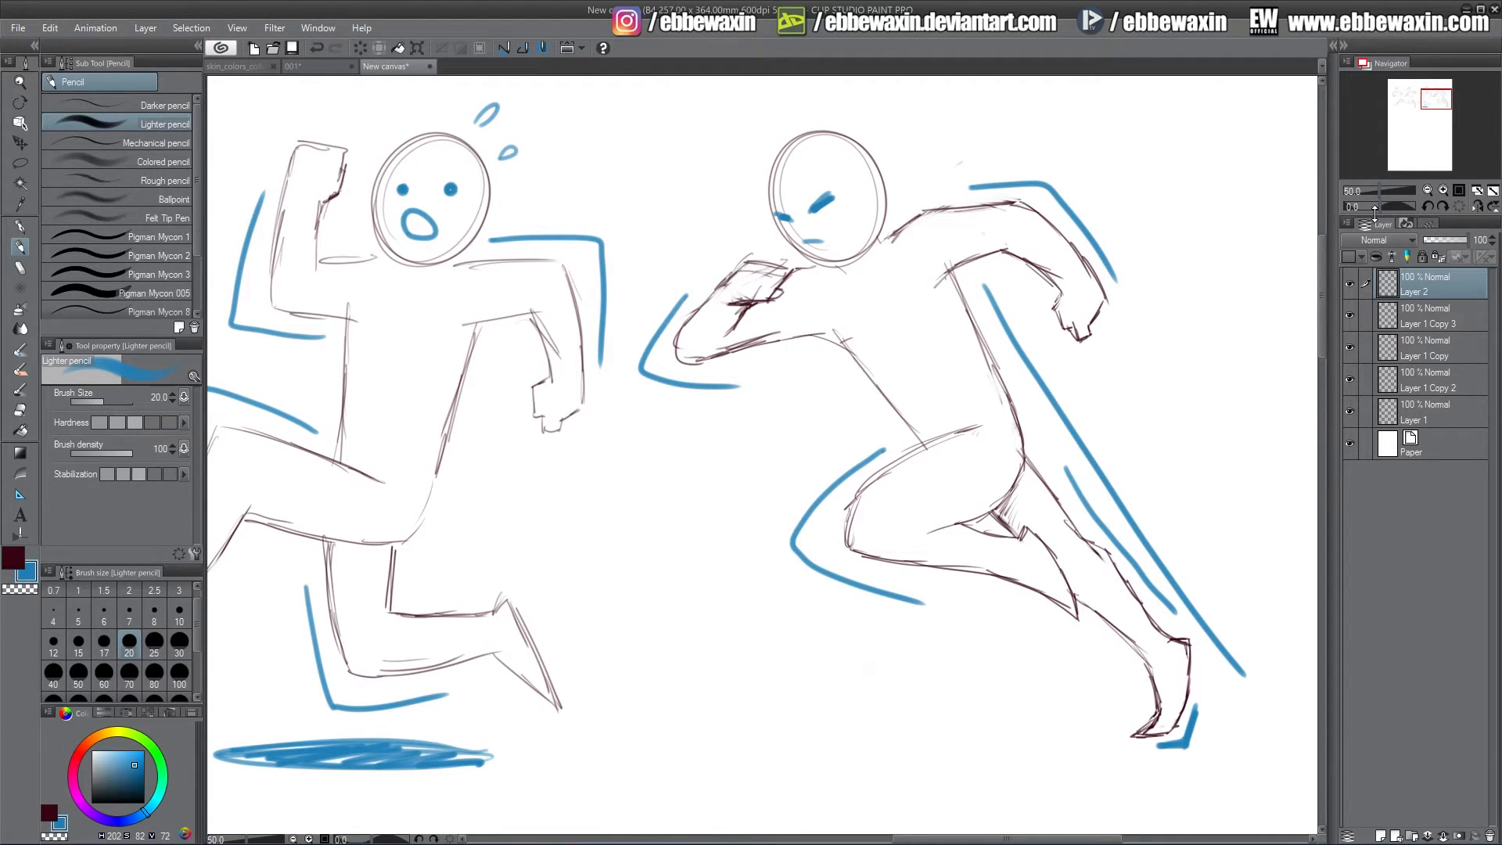
pyautogui.moveTo(1434, 98); pyautogui.dragTo(1403, 108)
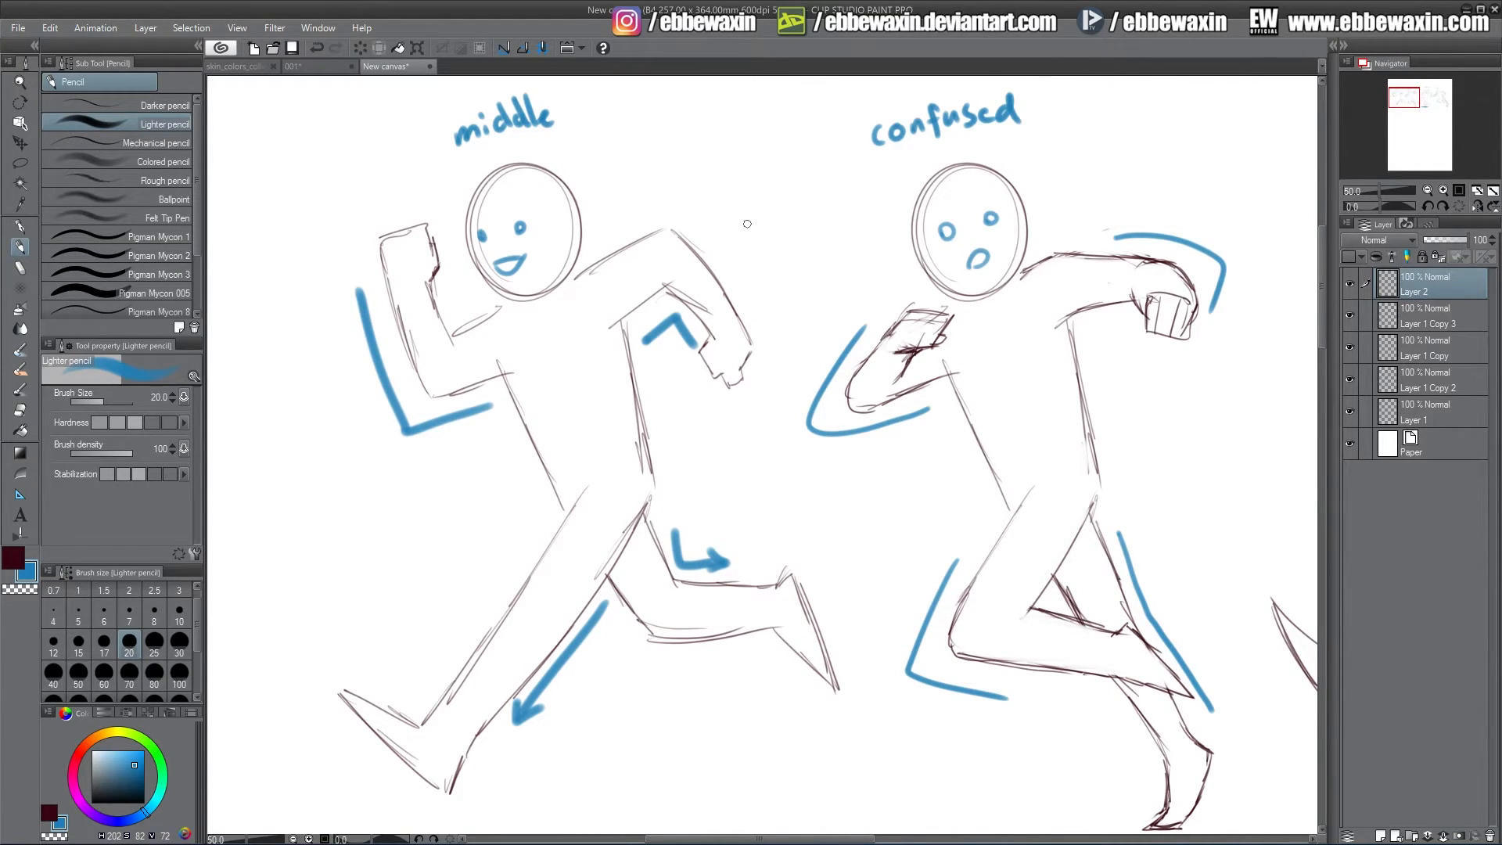
pyautogui.moveTo(1405, 95); pyautogui.dragTo(1439, 95)
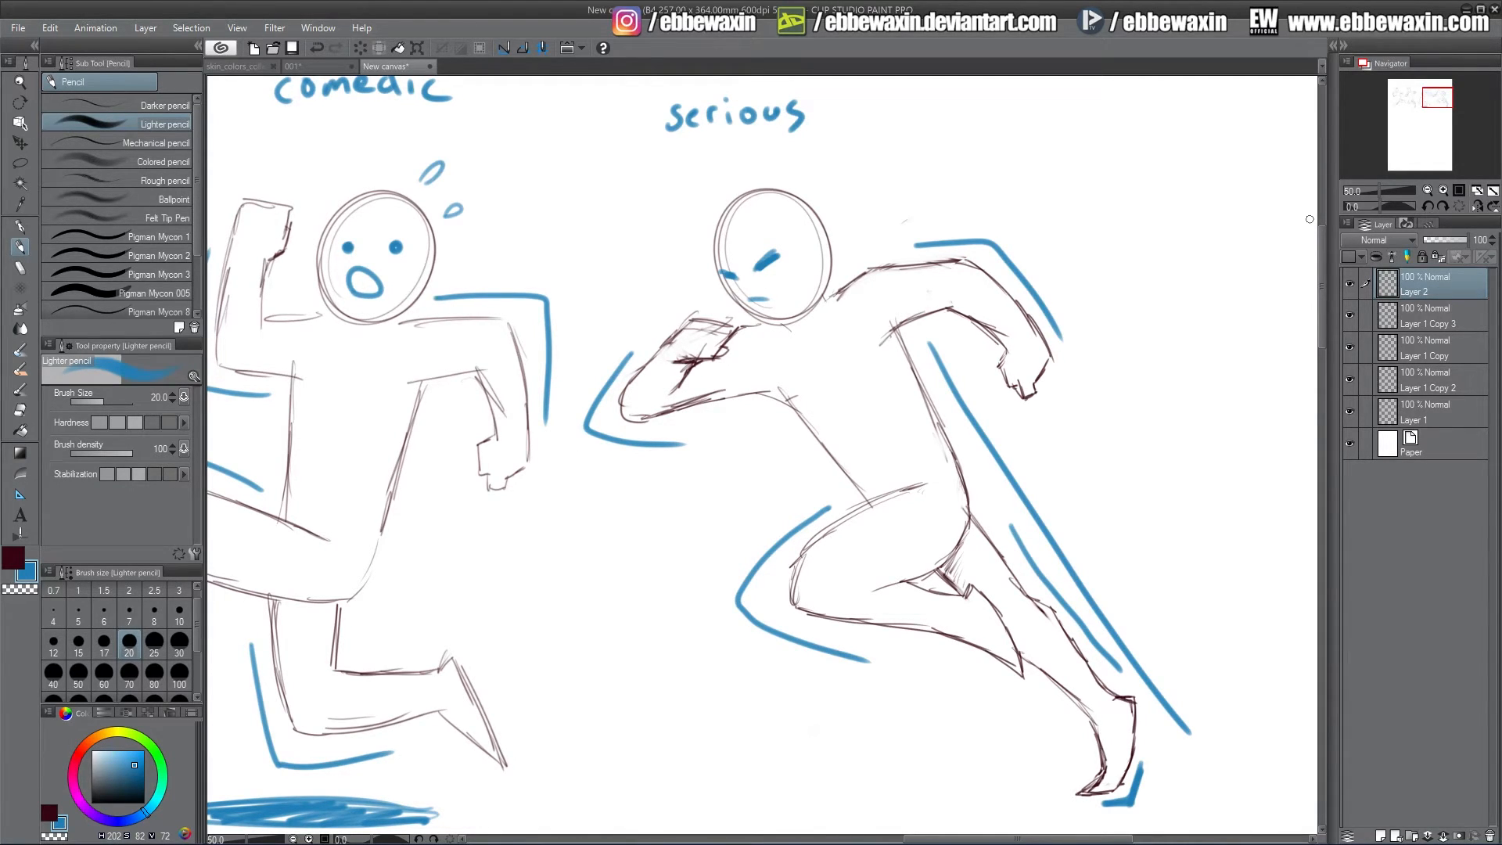
# Sketch a small blue figure on the empty canvas below the poses, leaning forward in a run with both arms swept back behind it
pyautogui.moveTo(1435, 97)
pyautogui.mouseDown()
pyautogui.moveTo(1400, 95)
pyautogui.moveTo(1440, 98)
pyautogui.mouseUp()
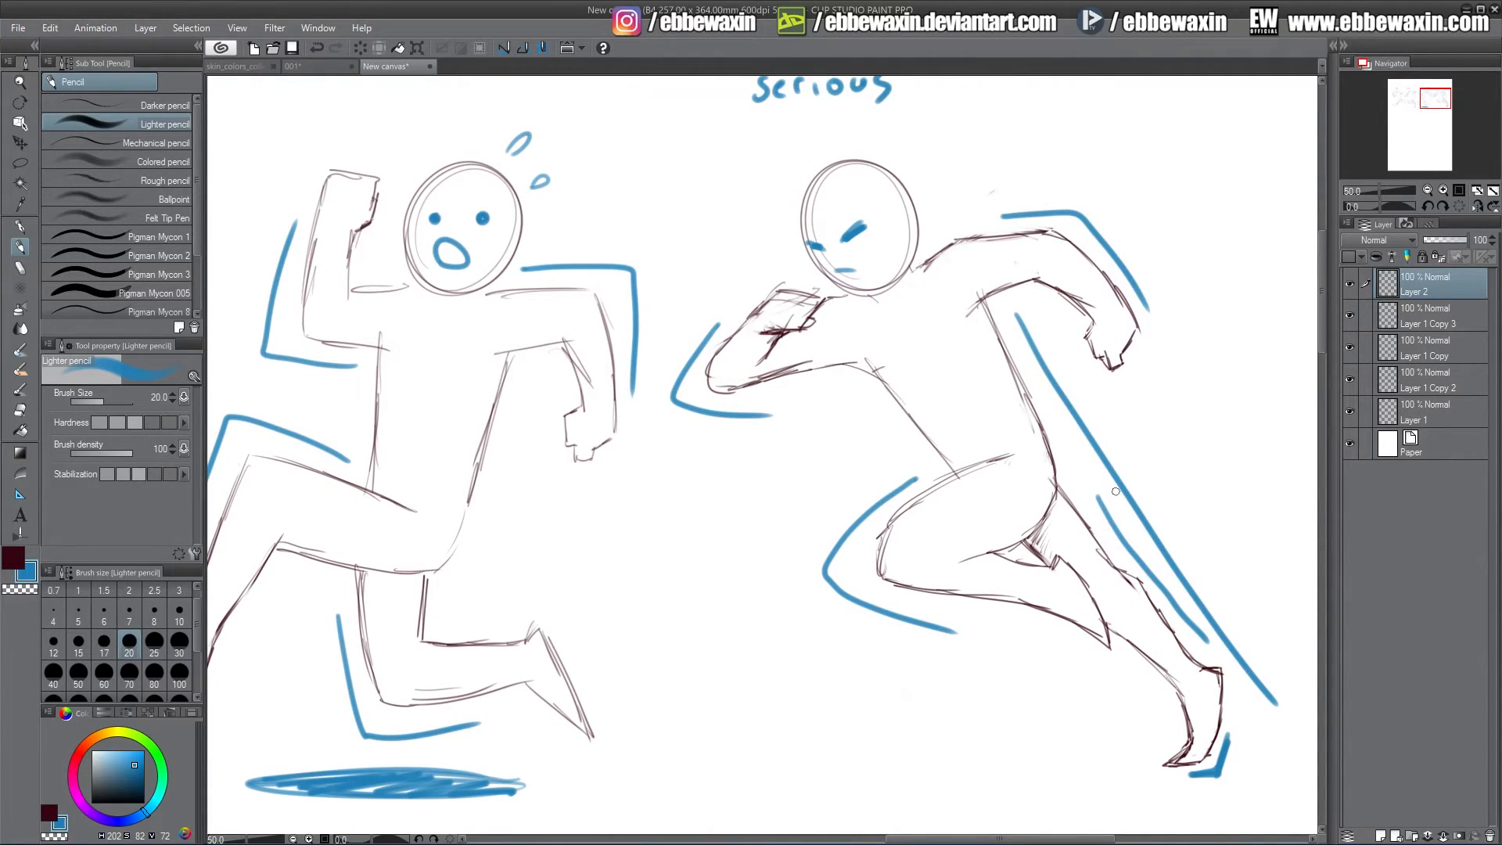
pyautogui.moveTo(1436, 98); pyautogui.dragTo(1425, 119)
pyautogui.moveTo(640, 532)
pyautogui.mouseDown()
pyautogui.moveTo(666, 538)
pyautogui.moveTo(693, 520)
pyautogui.moveTo(756, 585)
pyautogui.moveTo(743, 597)
pyautogui.mouseUp()
pyautogui.moveTo(676, 521)
pyautogui.mouseDown()
pyautogui.moveTo(752, 585)
pyautogui.moveTo(697, 603)
pyautogui.moveTo(800, 639)
pyautogui.mouseUp()
pyautogui.moveTo(745, 579)
pyautogui.mouseDown()
pyautogui.moveTo(801, 639)
pyautogui.moveTo(851, 660)
pyautogui.mouseUp()
pyautogui.moveTo(695, 602)
pyautogui.mouseDown()
pyautogui.moveTo(767, 654)
pyautogui.moveTo(833, 663)
pyautogui.moveTo(851, 695)
pyautogui.mouseUp()
pyautogui.moveTo(687, 523); pyautogui.dragTo(792, 533)
pyautogui.moveTo(678, 516)
pyautogui.mouseDown()
pyautogui.moveTo(733, 490)
pyautogui.moveTo(784, 497)
pyautogui.moveTo(783, 523)
pyautogui.moveTo(759, 498)
pyautogui.mouseUp()
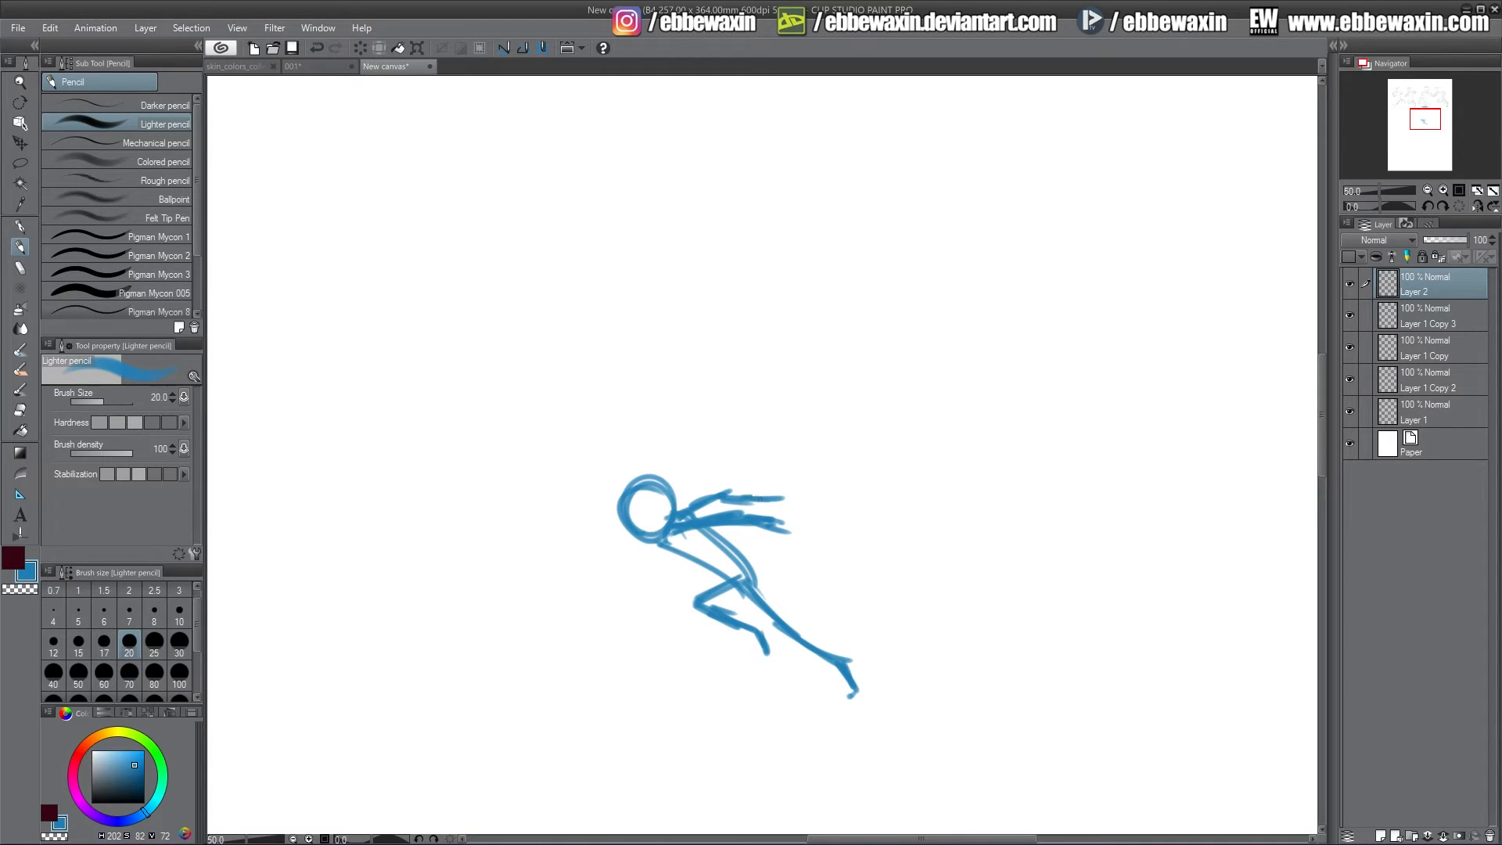
# Draw curved speed lines sweeping back above and below the small running figure from a point in front of its head
pyautogui.moveTo(772, 413); pyautogui.dragTo(580, 501)
pyautogui.moveTo(582, 512)
pyautogui.mouseDown()
pyautogui.moveTo(643, 620)
pyautogui.moveTo(732, 670)
pyautogui.mouseUp()
pyautogui.moveTo(700, 452)
pyautogui.mouseDown()
pyautogui.moveTo(803, 419)
pyautogui.moveTo(848, 437)
pyautogui.mouseUp()
pyautogui.moveTo(854, 455); pyautogui.dragTo(869, 455)
pyautogui.moveTo(680, 666); pyautogui.dragTo(767, 706)
pyautogui.moveTo(715, 713); pyautogui.dragTo(777, 740)
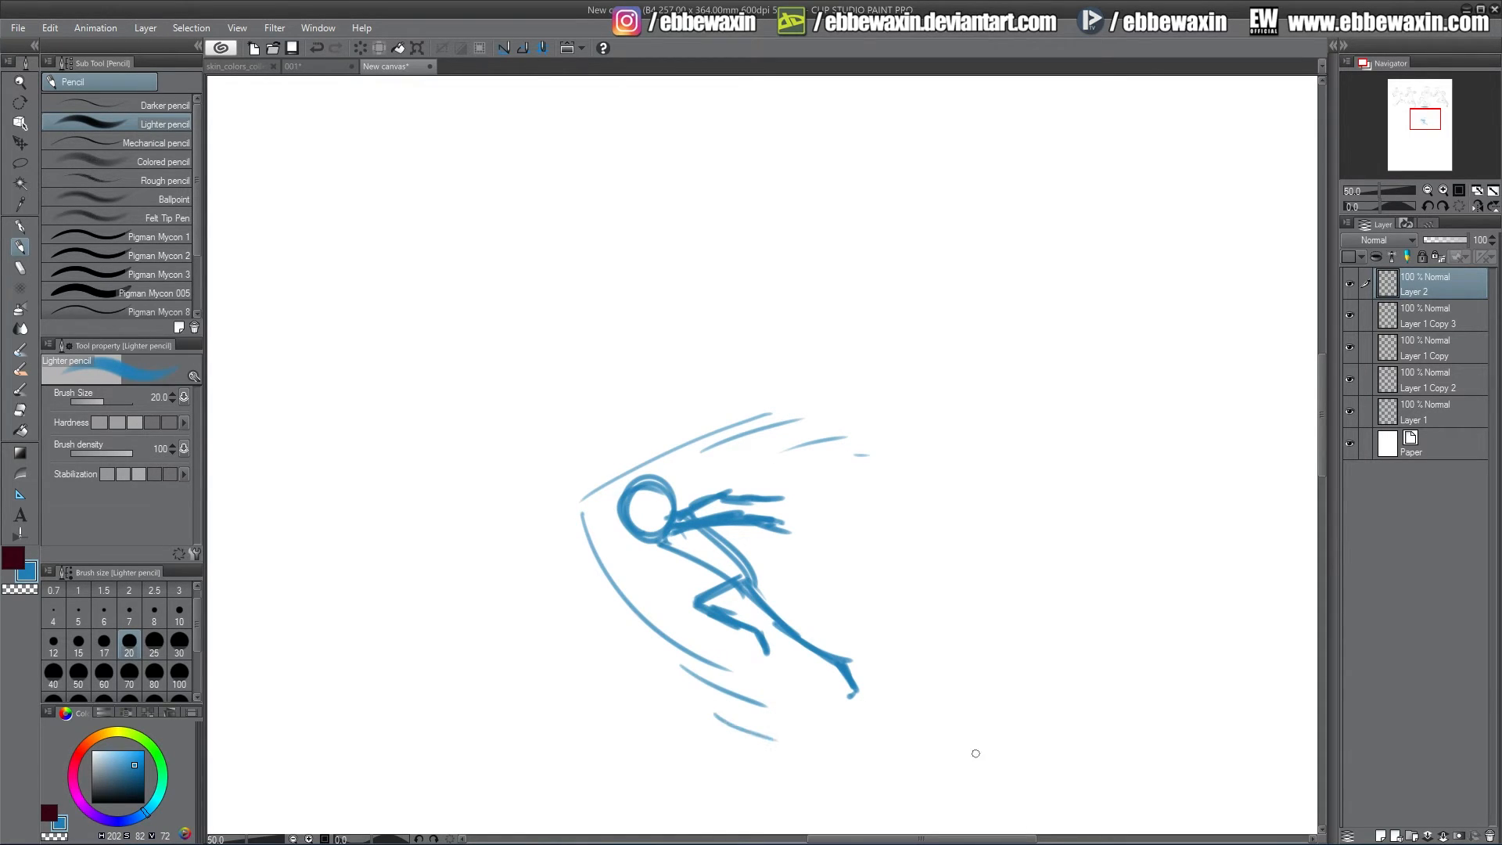
# Draw a long arrow behind the small figure pointing in its running direction, and label the sketch "Naruto" above its head
pyautogui.moveTo(1000, 568); pyautogui.dragTo(814, 554)
pyautogui.moveTo(852, 538)
pyautogui.mouseDown()
pyautogui.moveTo(815, 554)
pyautogui.moveTo(860, 579)
pyautogui.mouseUp()
pyautogui.moveTo(571, 452)
pyautogui.mouseDown()
pyautogui.moveTo(596, 413)
pyautogui.moveTo(622, 433)
pyautogui.moveTo(638, 411)
pyautogui.mouseUp()
pyautogui.moveTo(638, 422); pyautogui.dragTo(671, 413)
pyautogui.moveTo(663, 399); pyautogui.dragTo(693, 391)
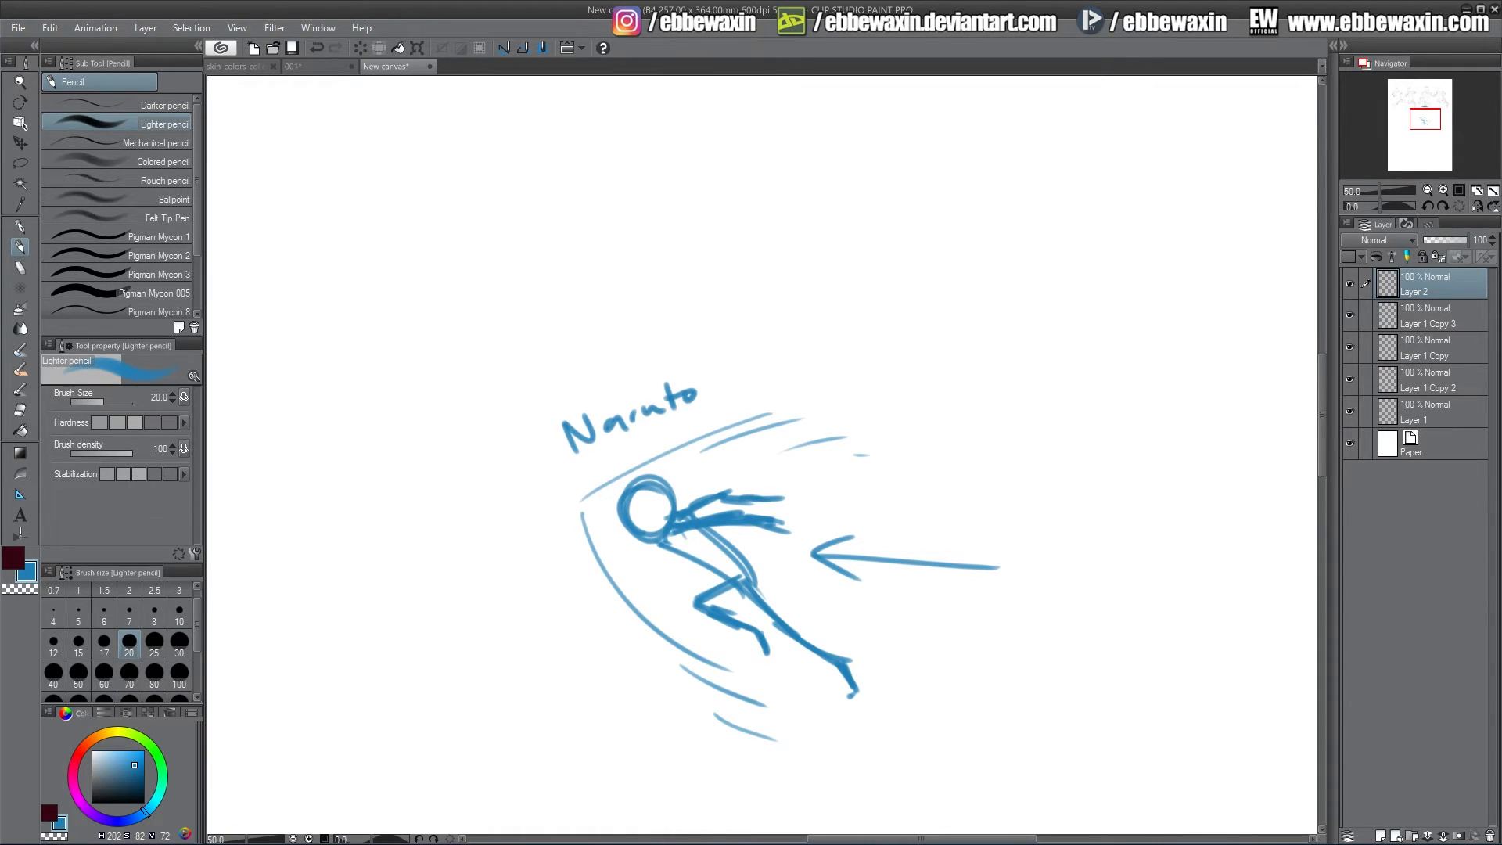
# Compare the serious, comedic, middle and confused running poses with their guide lines across the canvas
pyautogui.moveTo(1437, 115)
pyautogui.mouseDown()
pyautogui.moveTo(1409, 102)
pyautogui.moveTo(1438, 99)
pyautogui.mouseUp()
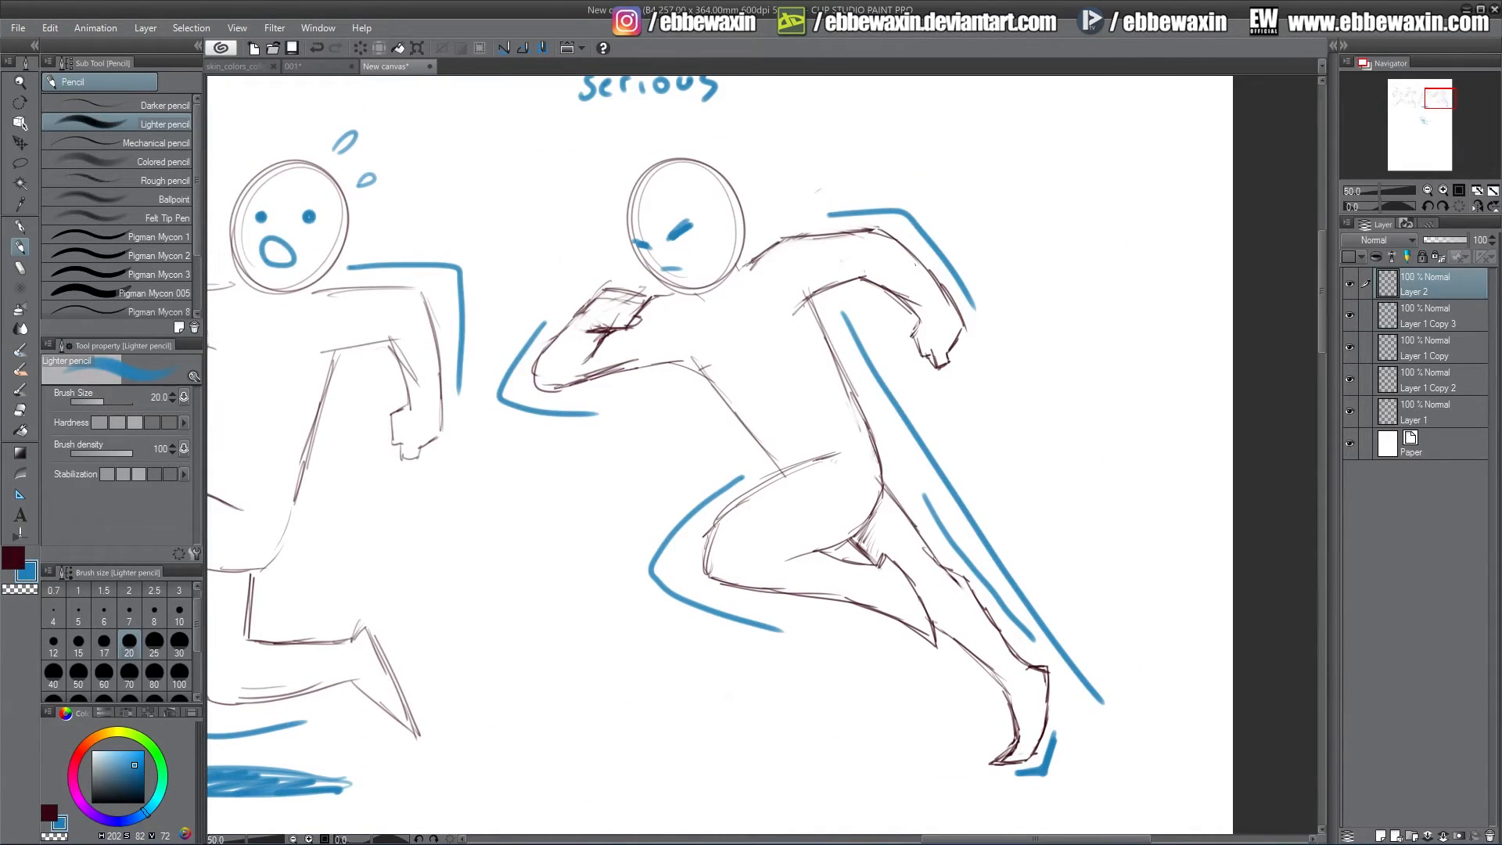
pyautogui.moveTo(1438, 100)
pyautogui.mouseDown()
pyautogui.moveTo(1422, 118)
pyautogui.moveTo(1433, 106)
pyautogui.mouseUp()
pyautogui.moveTo(1025, 839); pyautogui.dragTo(988, 839)
pyautogui.moveTo(1097, 839); pyautogui.dragTo(838, 840)
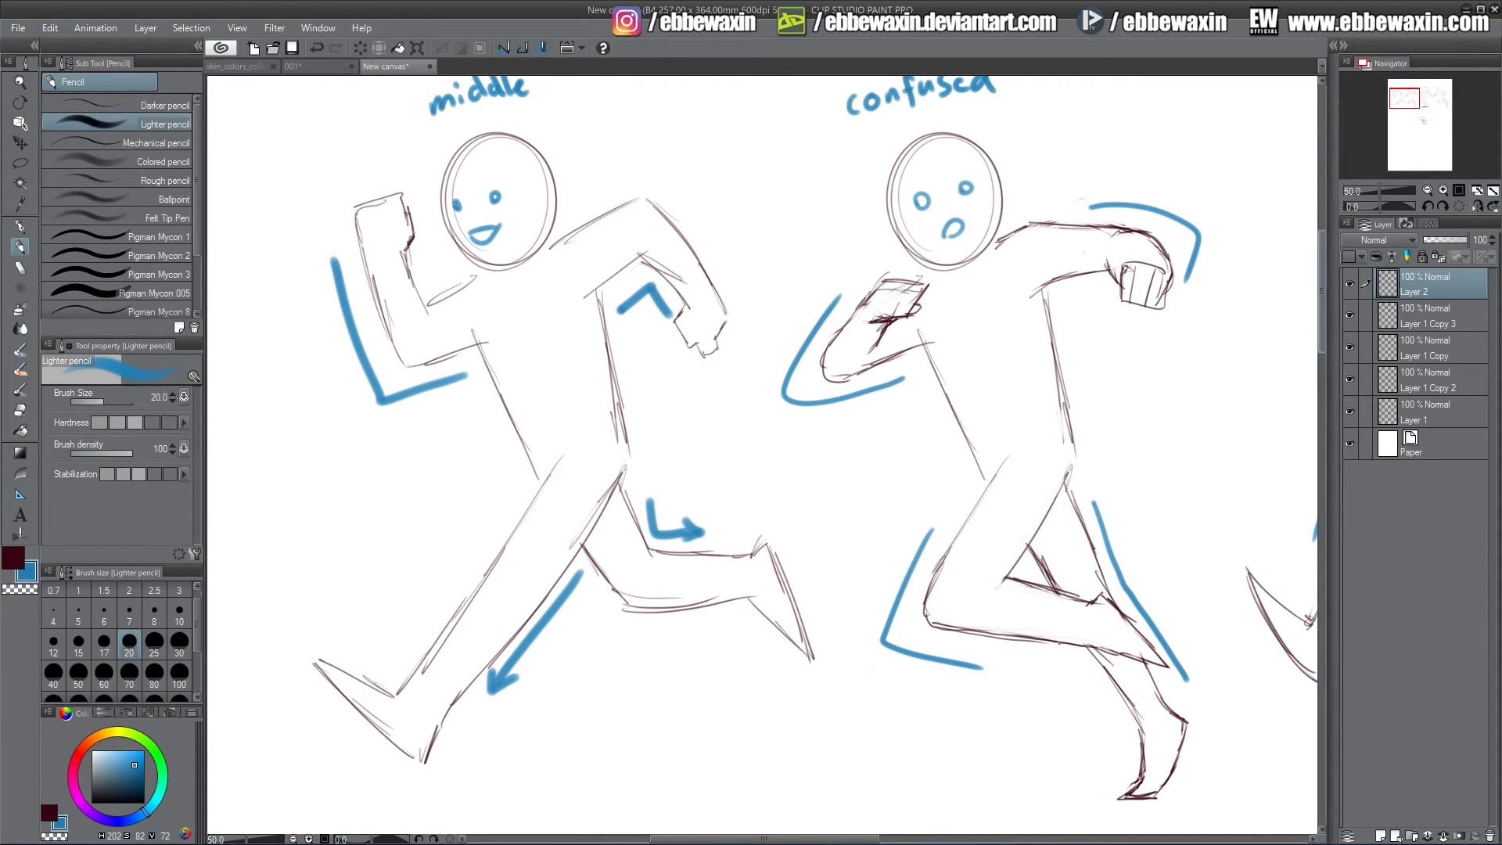
pyautogui.scroll(1, 835, 818)
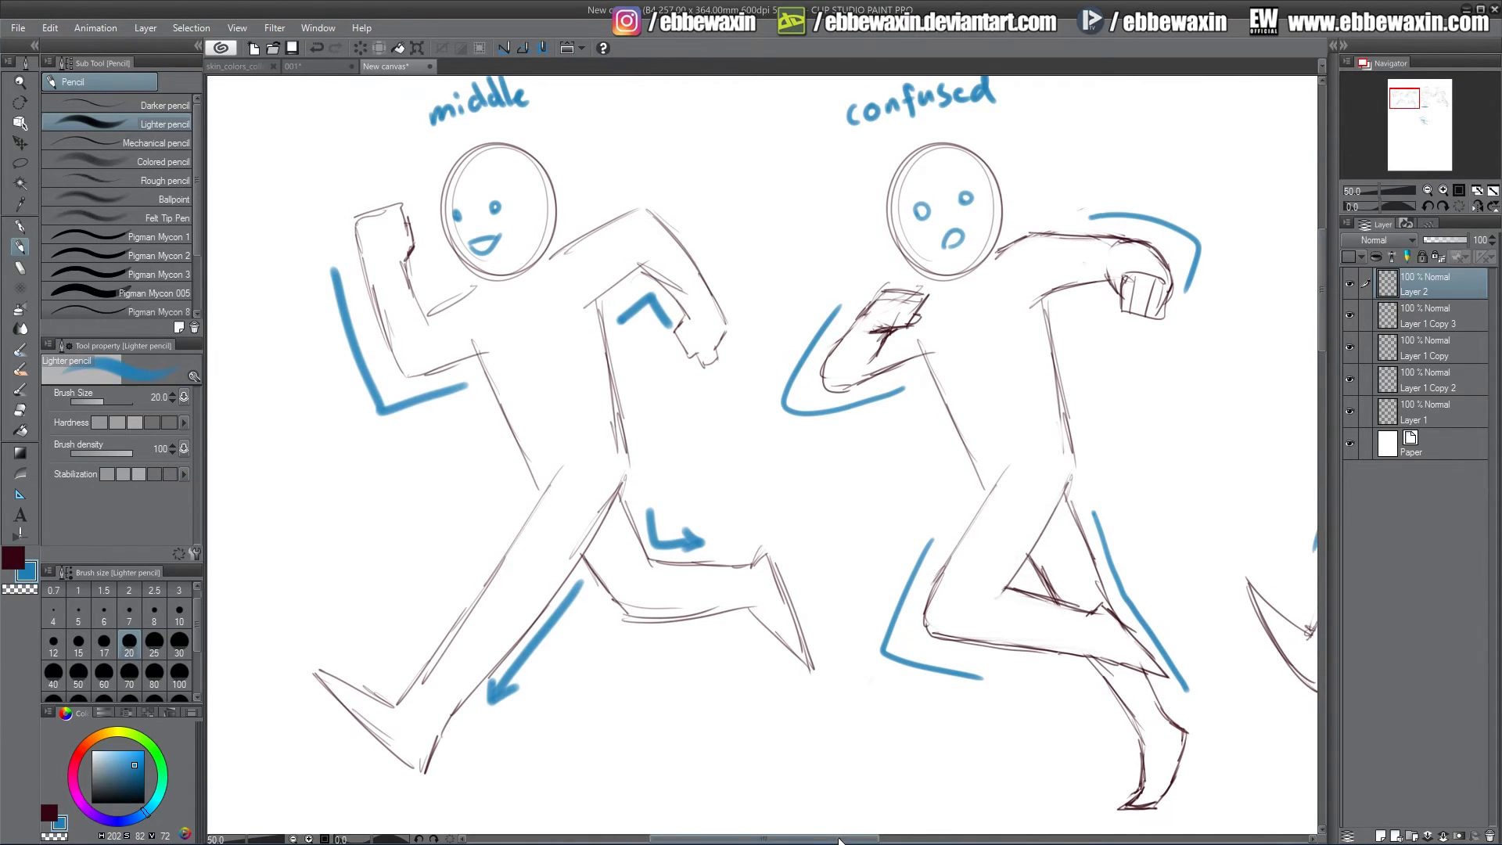
pyautogui.moveTo(837, 840); pyautogui.dragTo(1061, 839)
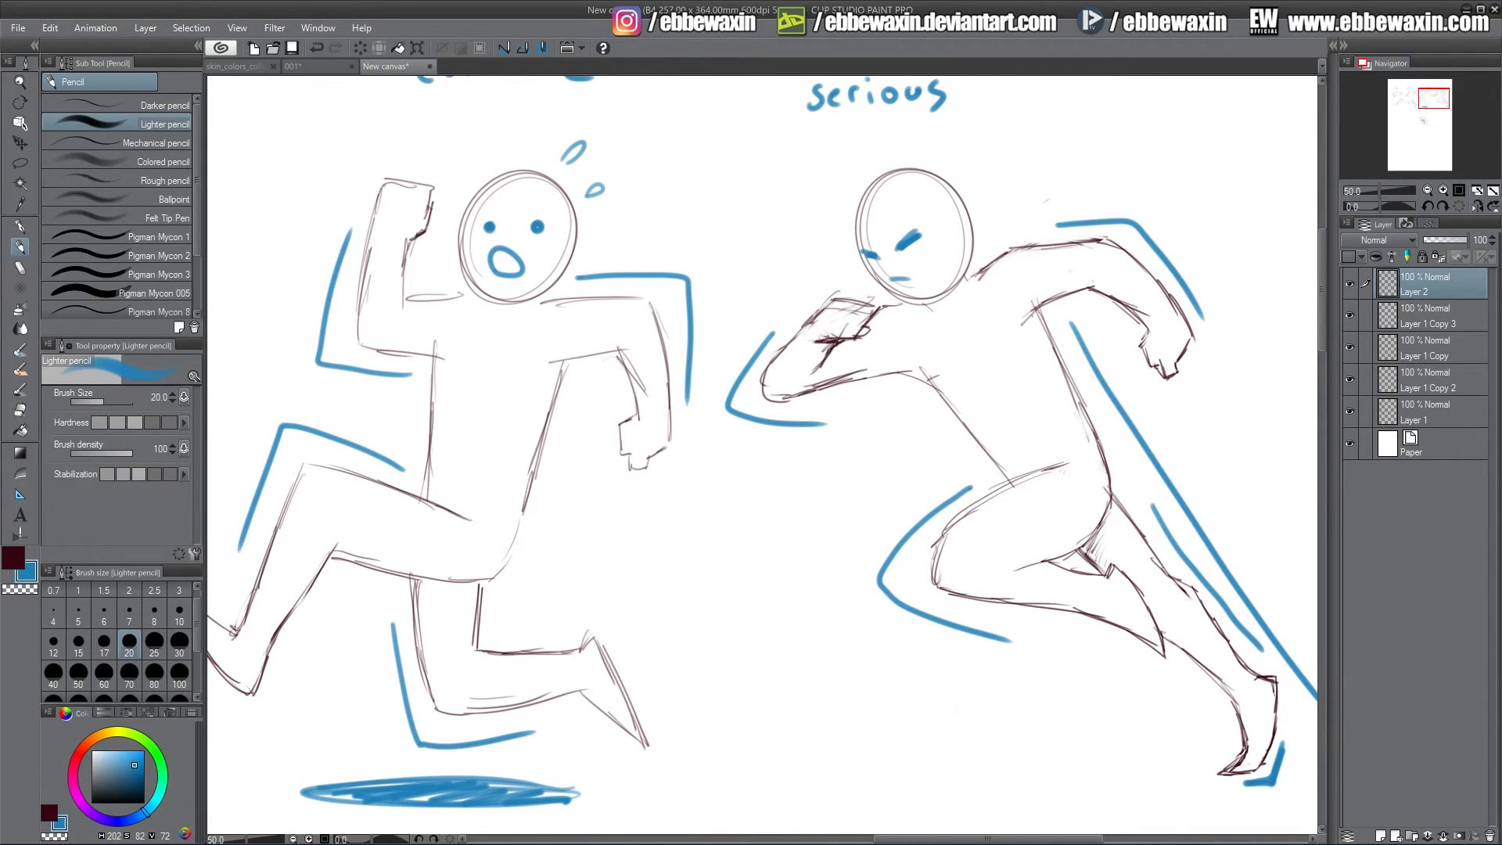
pyautogui.moveTo(961, 840); pyautogui.dragTo(944, 842)
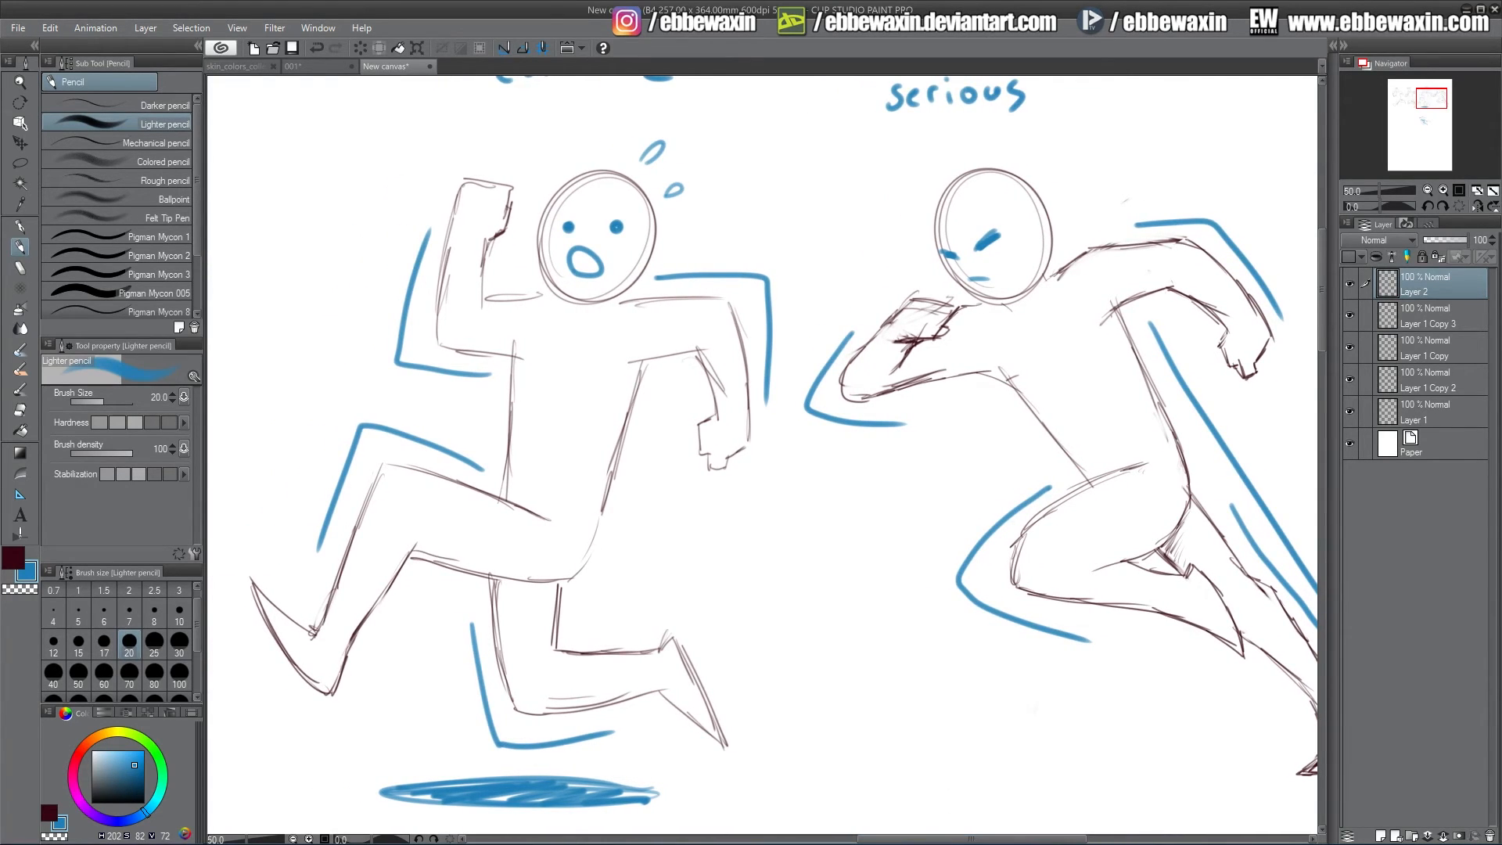